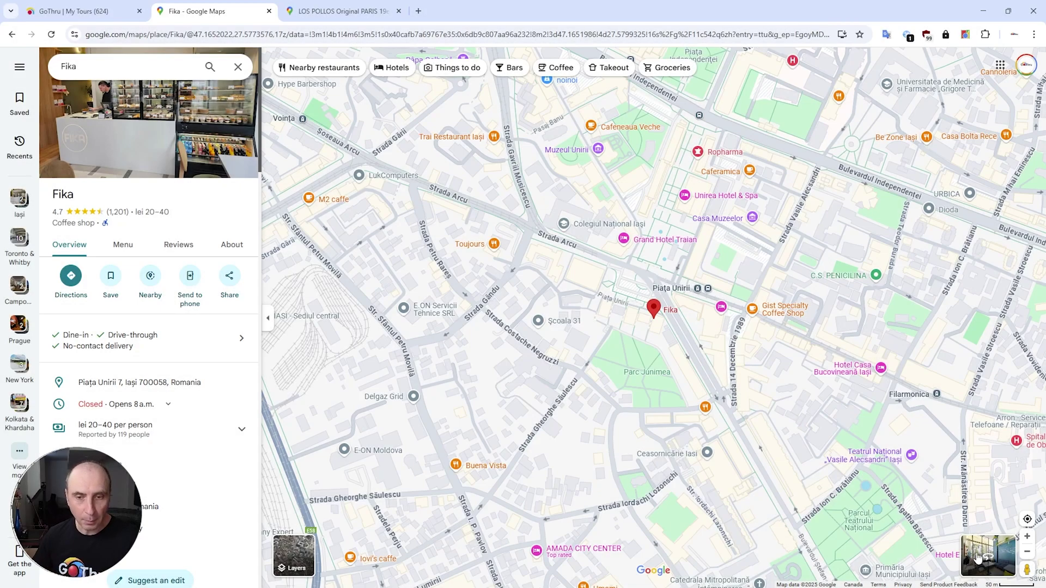
Check the current Street View start views of Fika and LOS POLLOS Original PARIS 19eme.
left_click(979, 558)
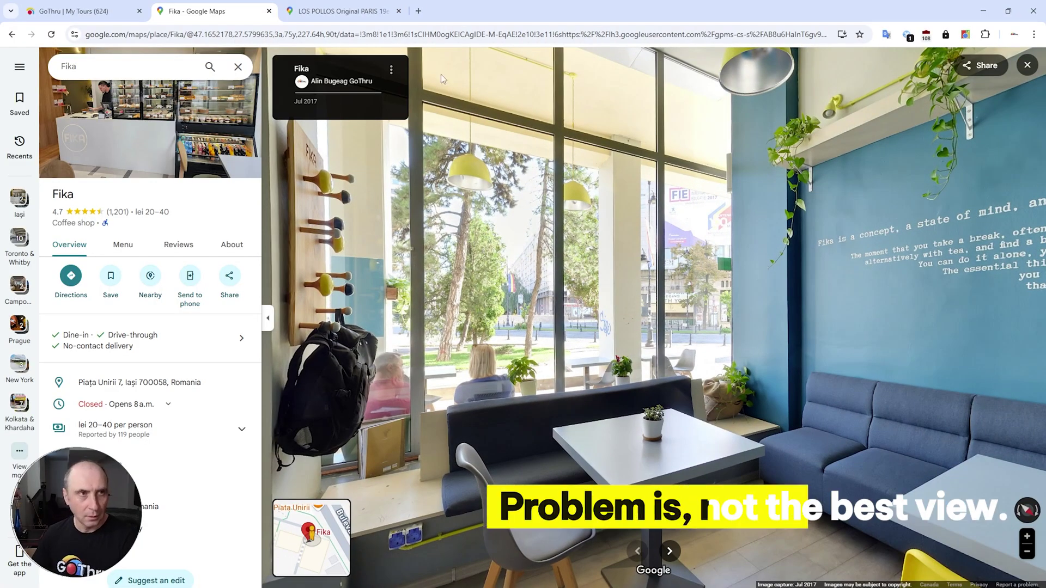
left_click(12, 35)
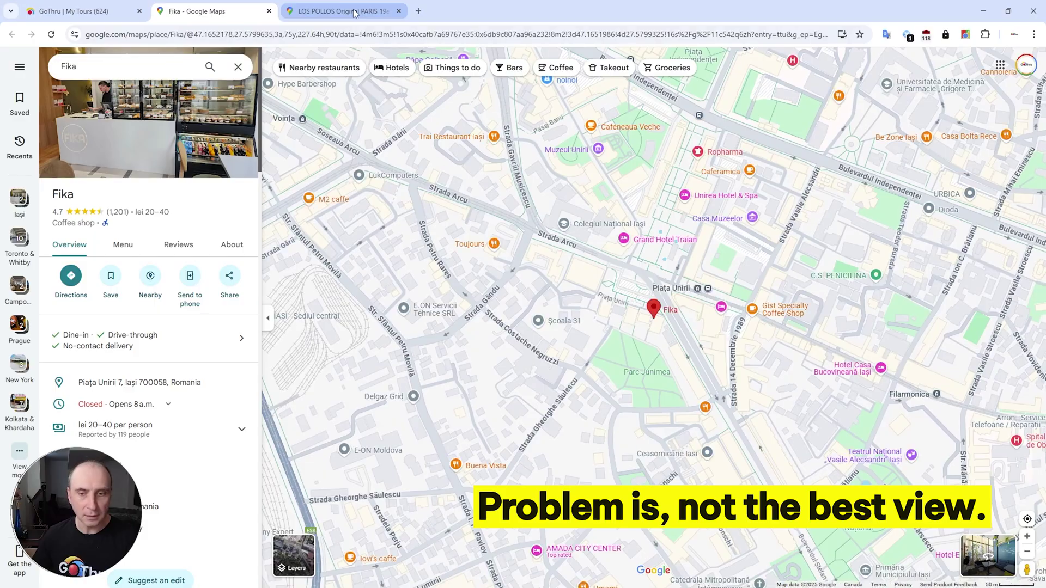
left_click(354, 12)
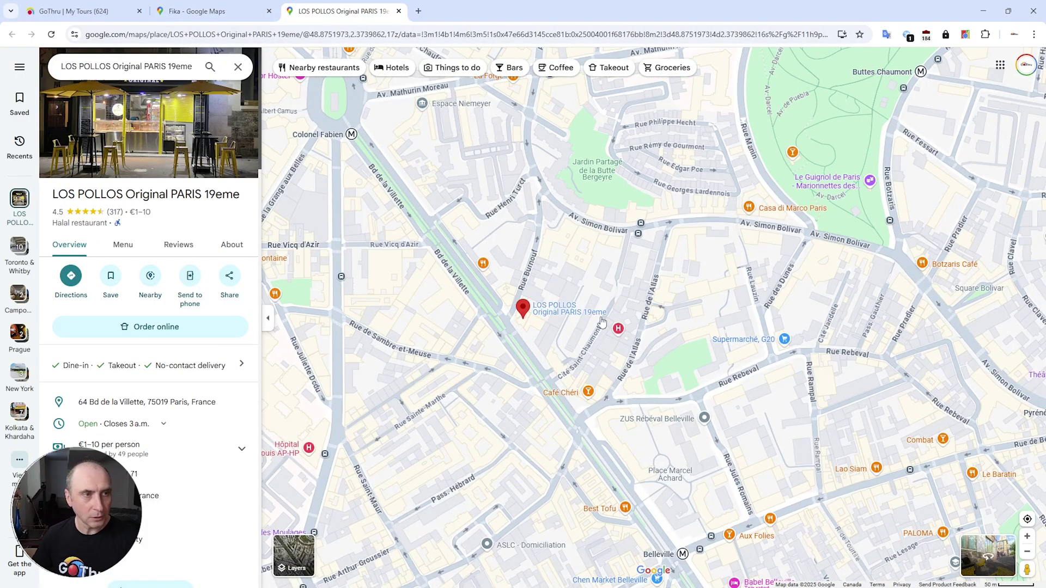
left_click(981, 557)
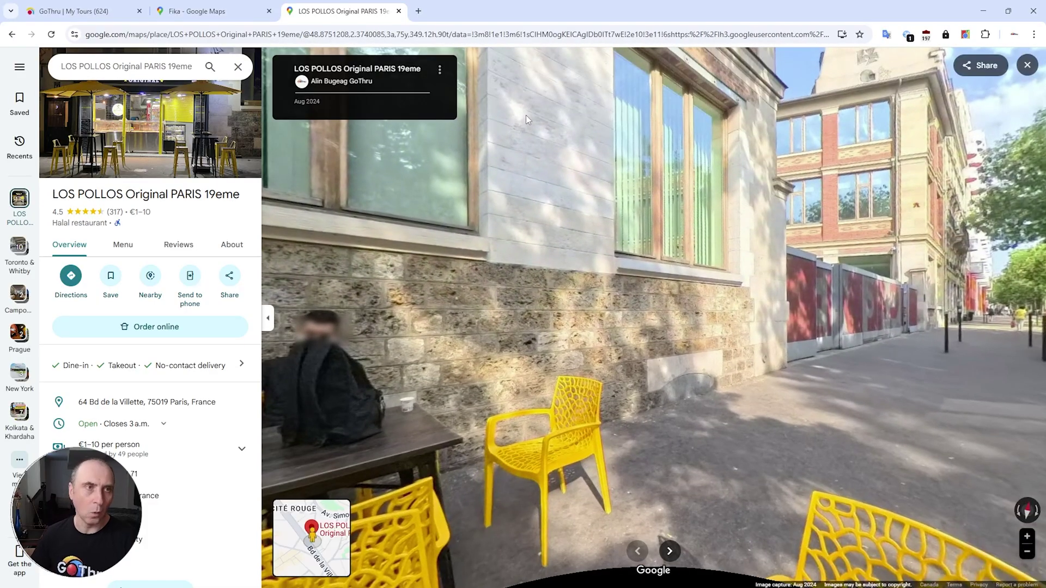
left_click(12, 34)
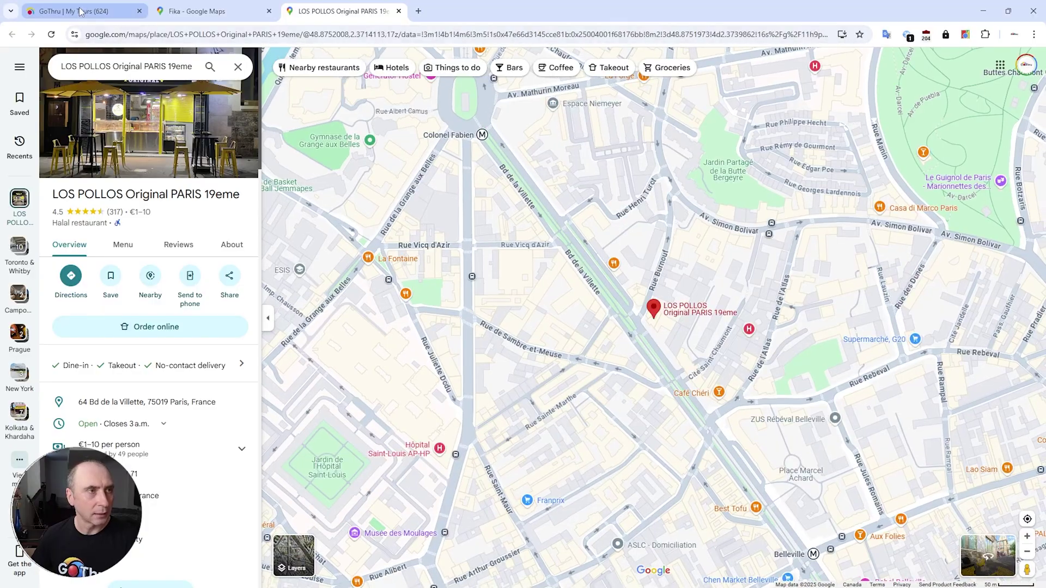
left_click(80, 11)
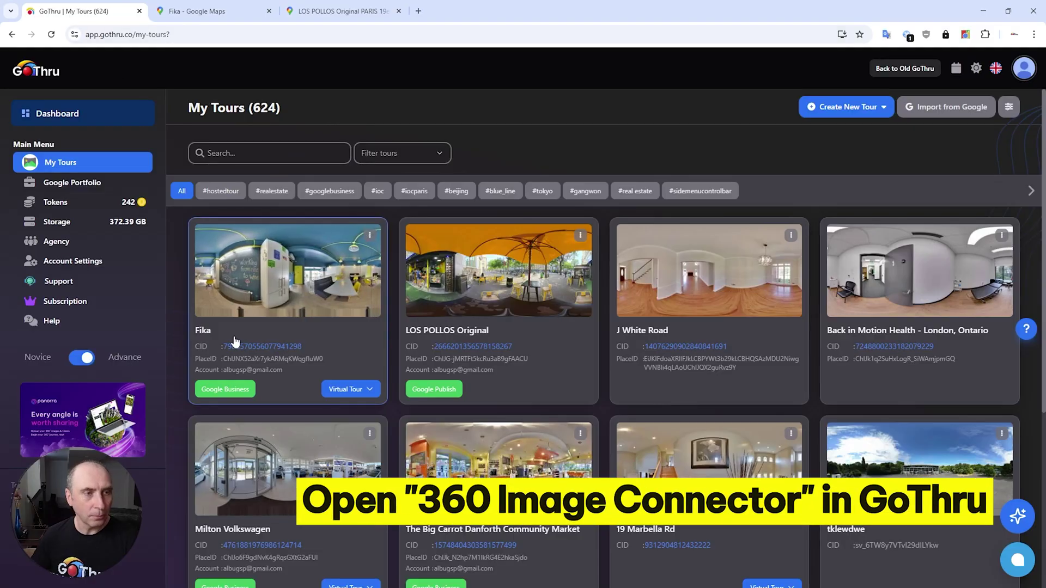
Open the Fika tour in GoThru's 360 Image Connector, then return to the Fika map listing.
left_click(277, 336)
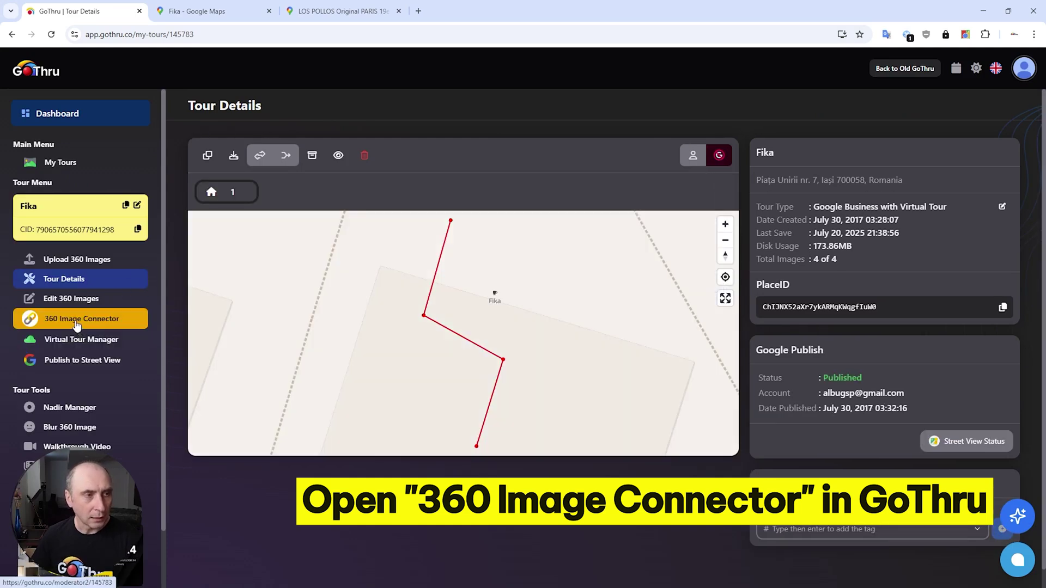
left_click(77, 325)
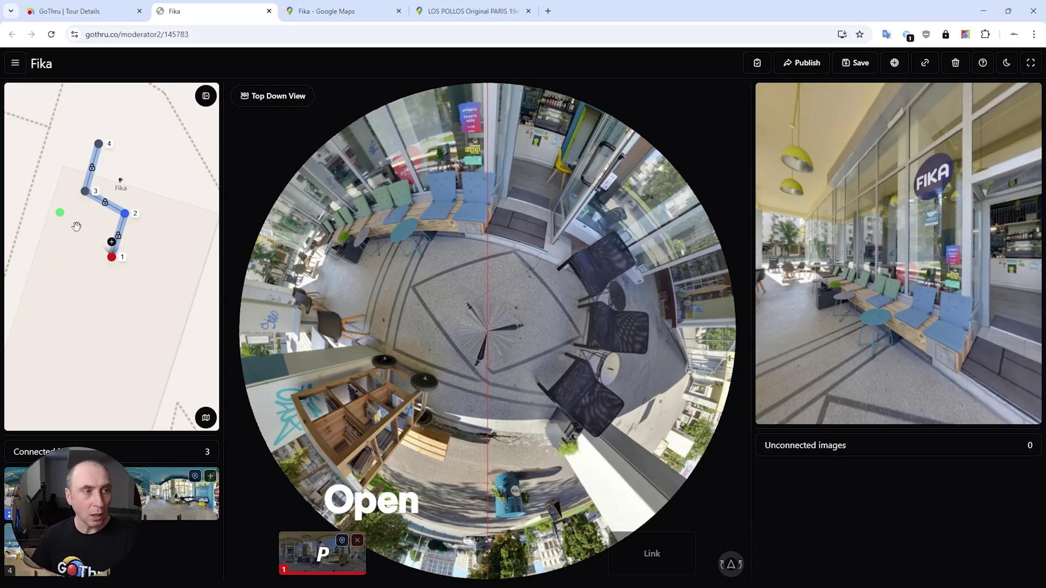
mouse_move(62, 217)
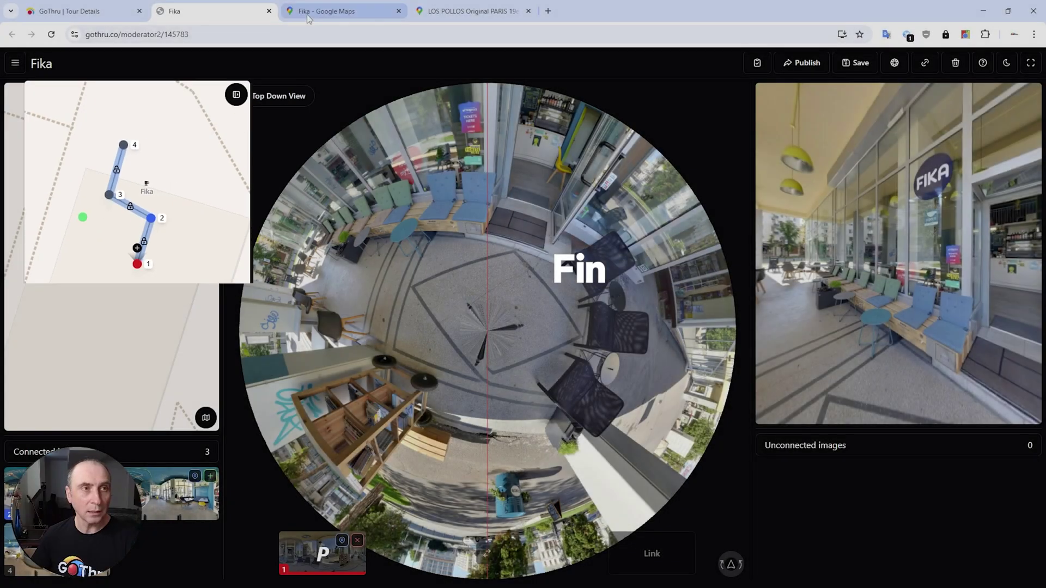
left_click(309, 13)
Compare the connector map with the Fika pin and rotate panorama 3's starting view toward it.
scroll(645, 321, "up", 3)
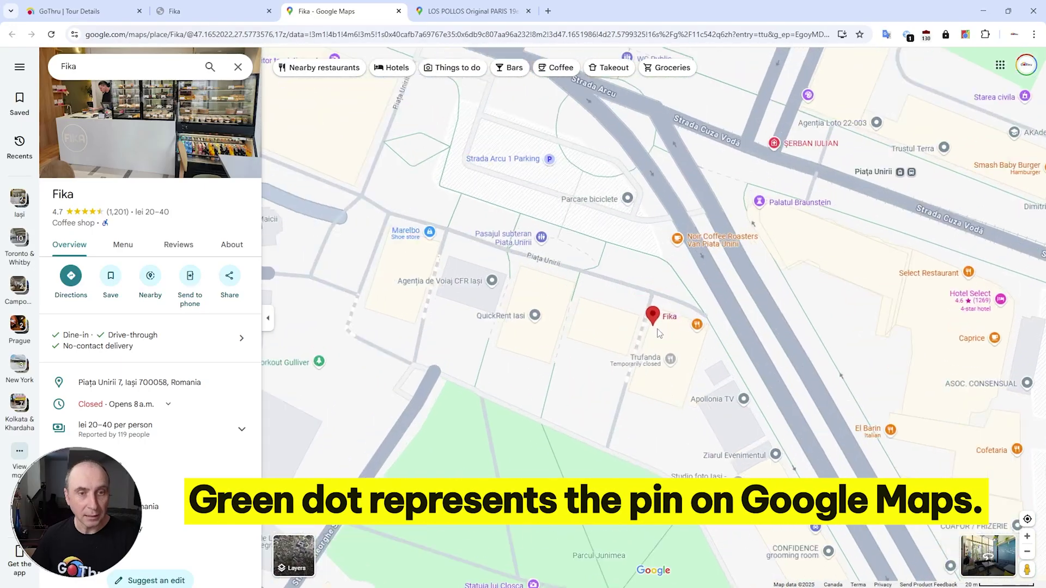
scroll(645, 321, "up", 2)
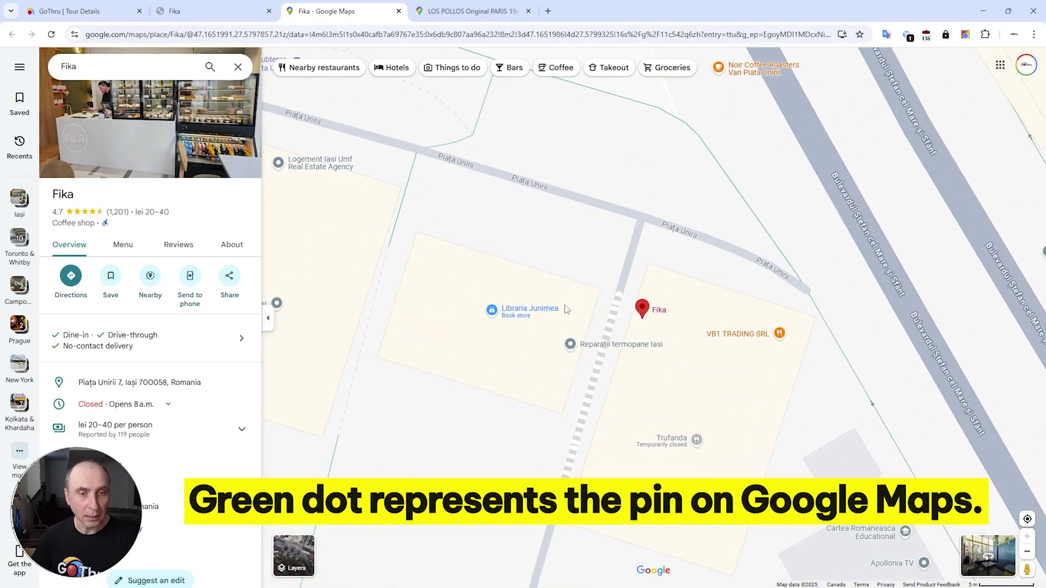
left_click(209, 11)
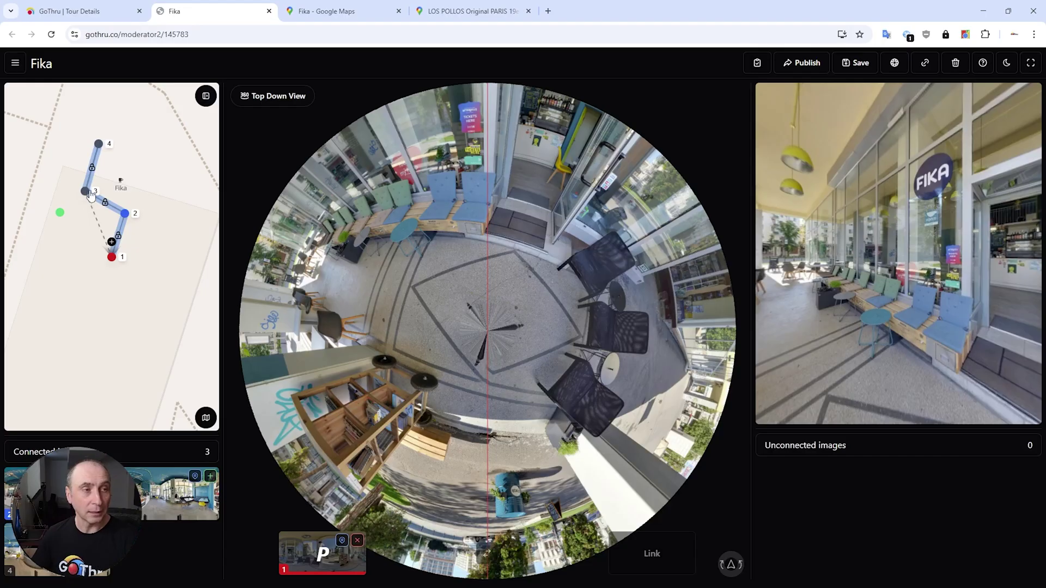
left_click(323, 12)
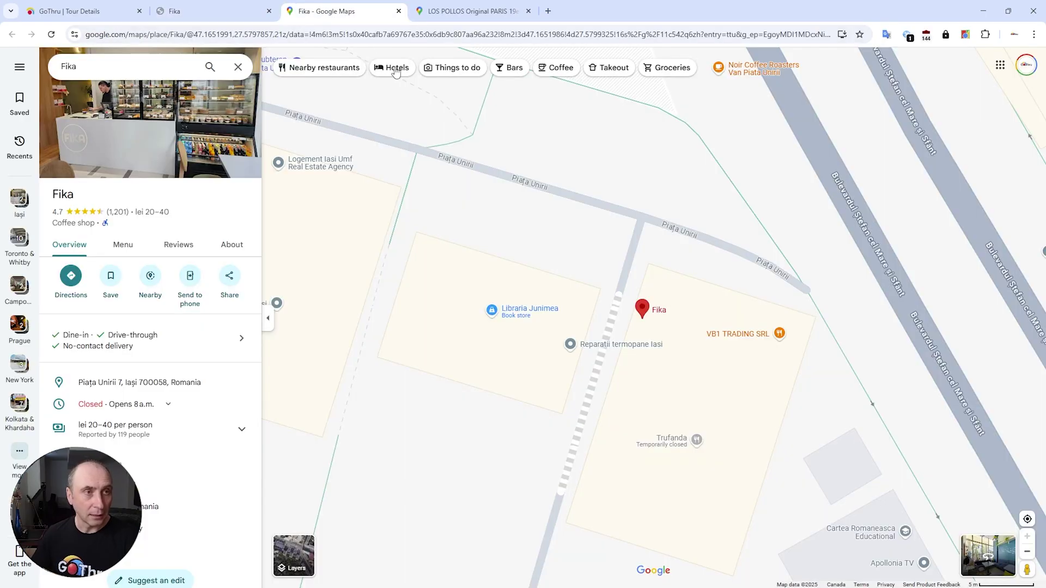
left_click(197, 5)
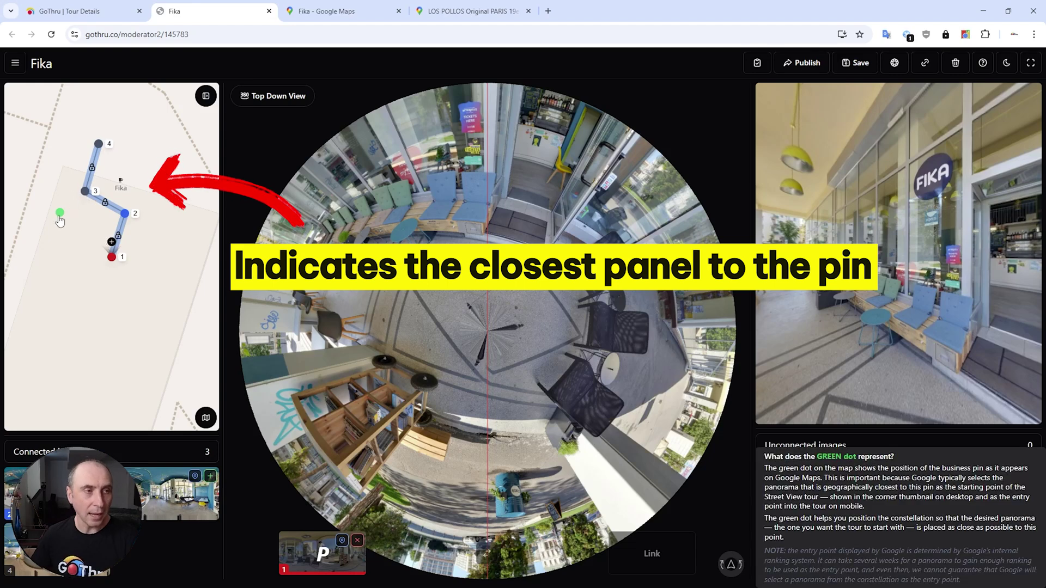
left_click(85, 192)
left_click_drag(364, 245, 476, 227)
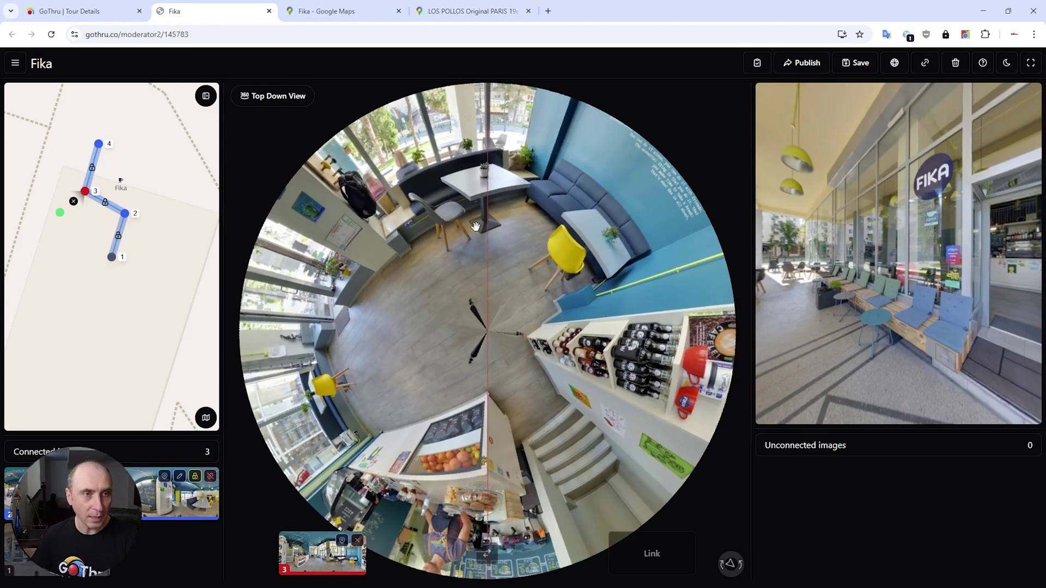
Recheck Fika's Street View panorama in Google Maps, then select panorama 2 in the connector.
left_click(348, 11)
left_click(1001, 561)
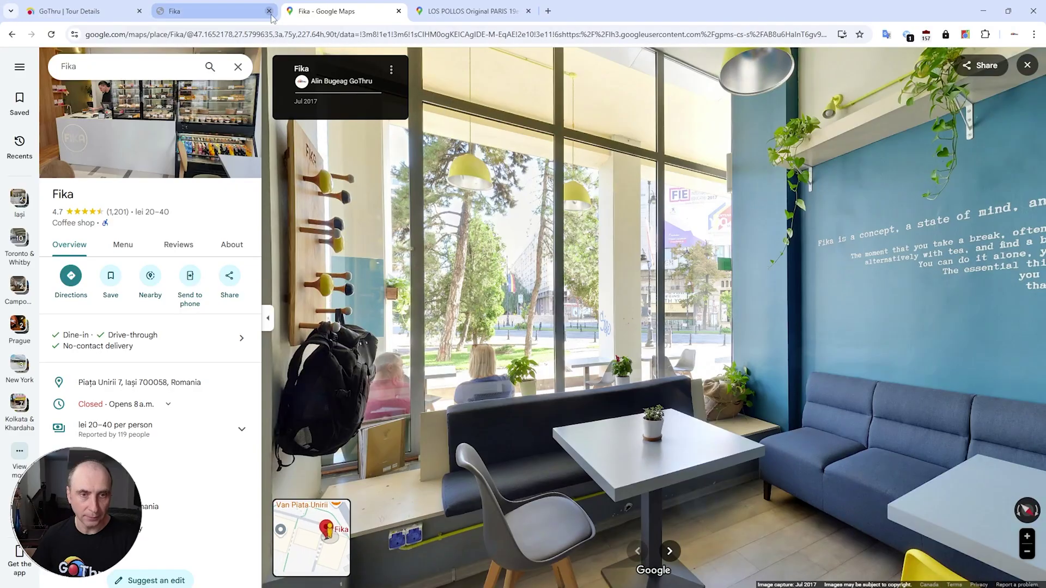
left_click(12, 34)
left_click(188, 11)
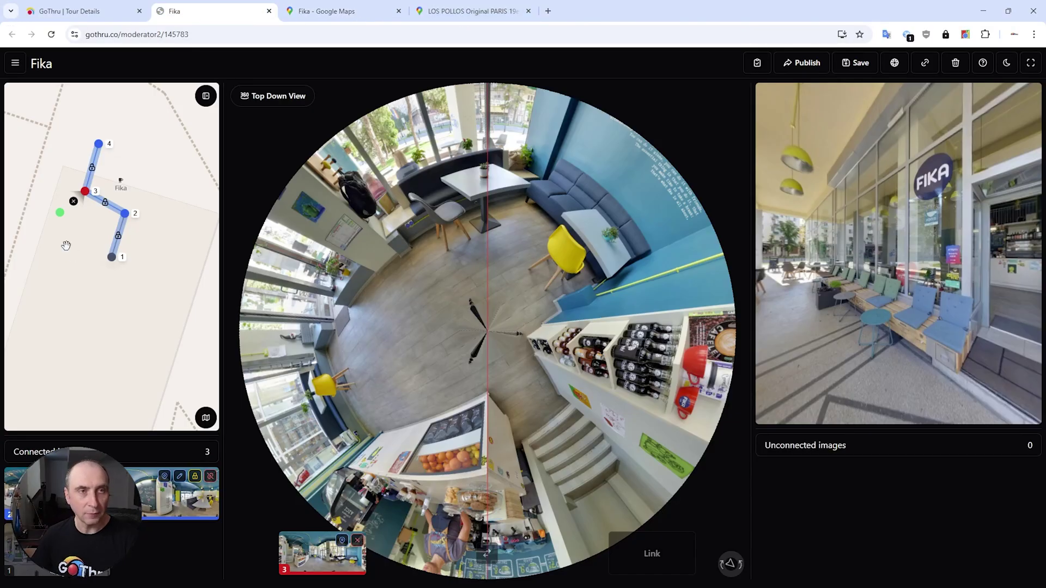
left_click(124, 214)
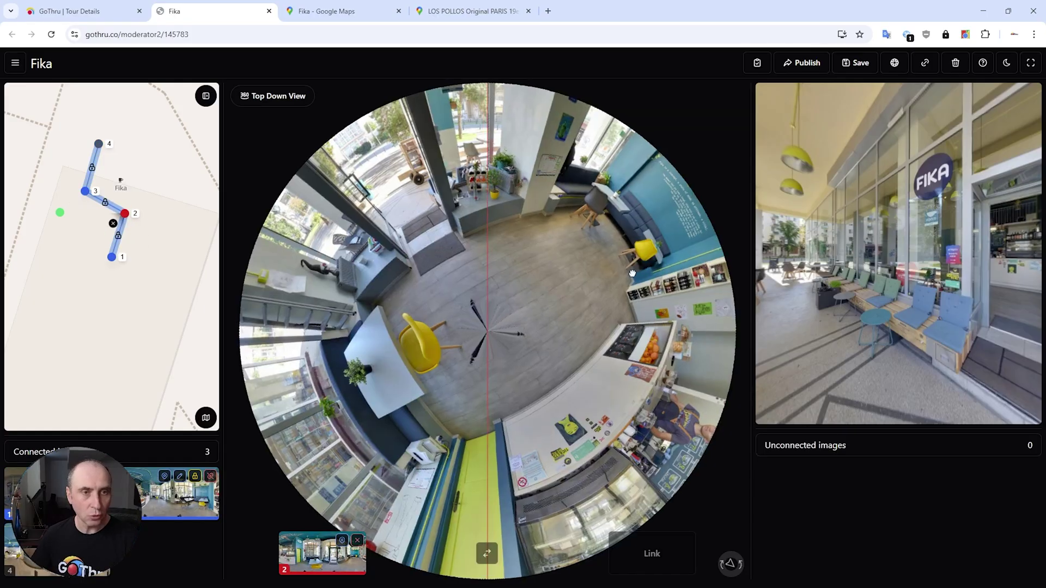
Rotate panorama 2's starting view to face the Fika pin and save the tour.
mouse_move(499, 320)
left_mouse_down()
mouse_move(334, 237)
mouse_move(243, 218)
left_mouse_up()
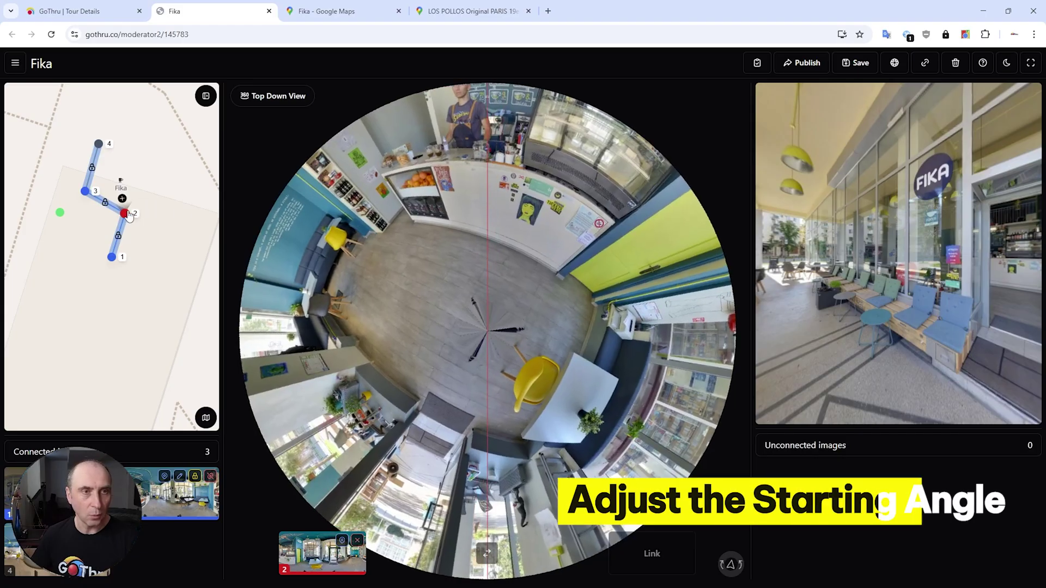
left_click_drag(115, 219, 64, 233)
left_click_drag(376, 234, 394, 208)
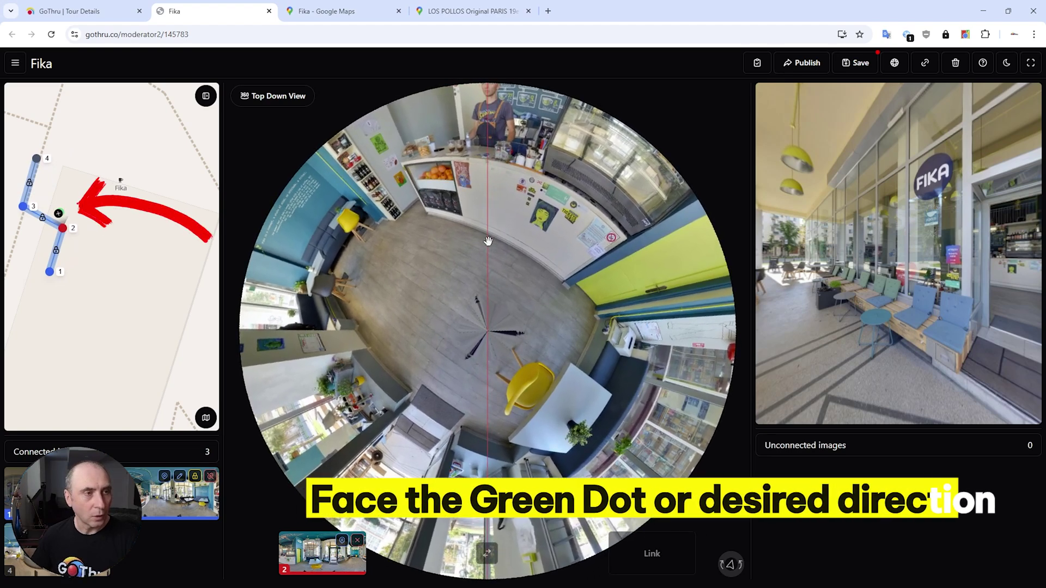
left_click_drag(62, 233, 64, 232)
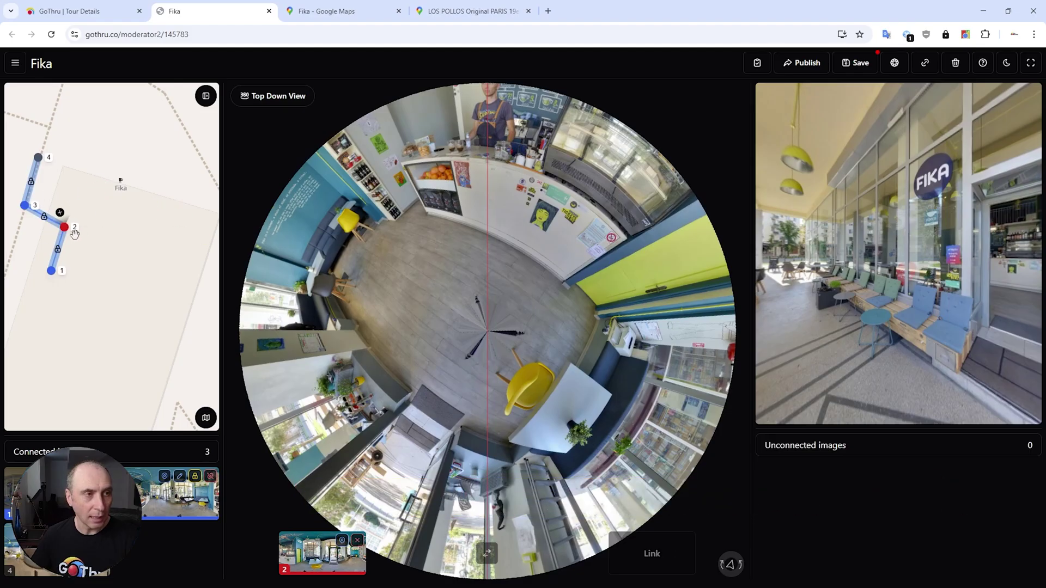
left_click(856, 62)
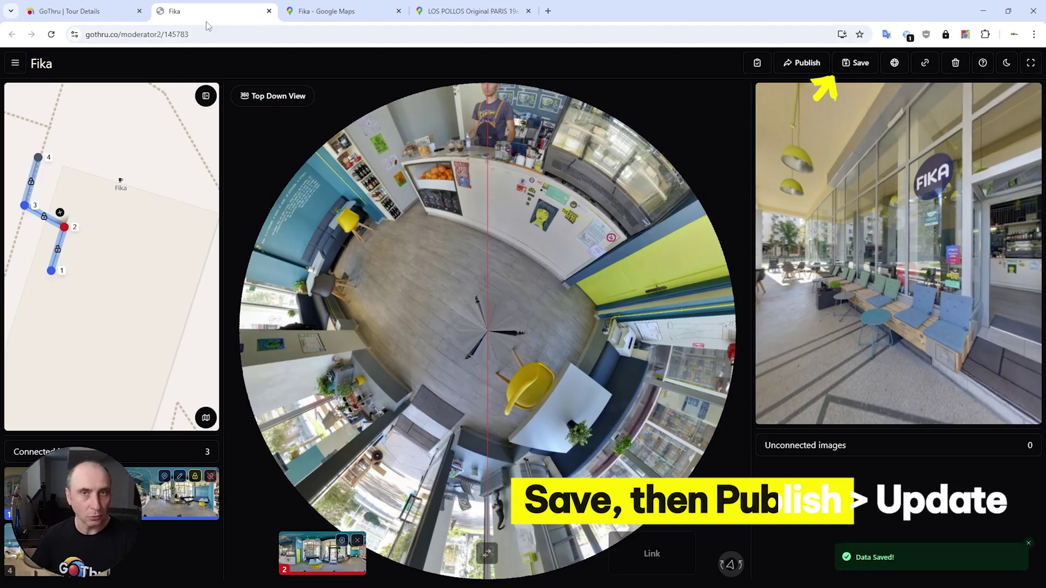
Republish the updated Fika tour to Street View with Update and Start Publishing.
left_click(105, 18)
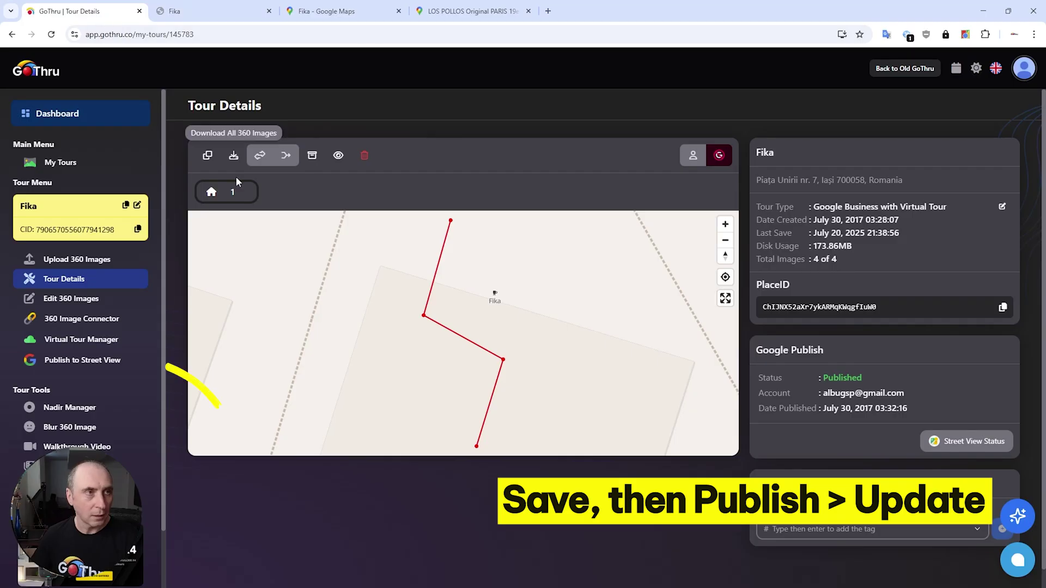
left_click(109, 362)
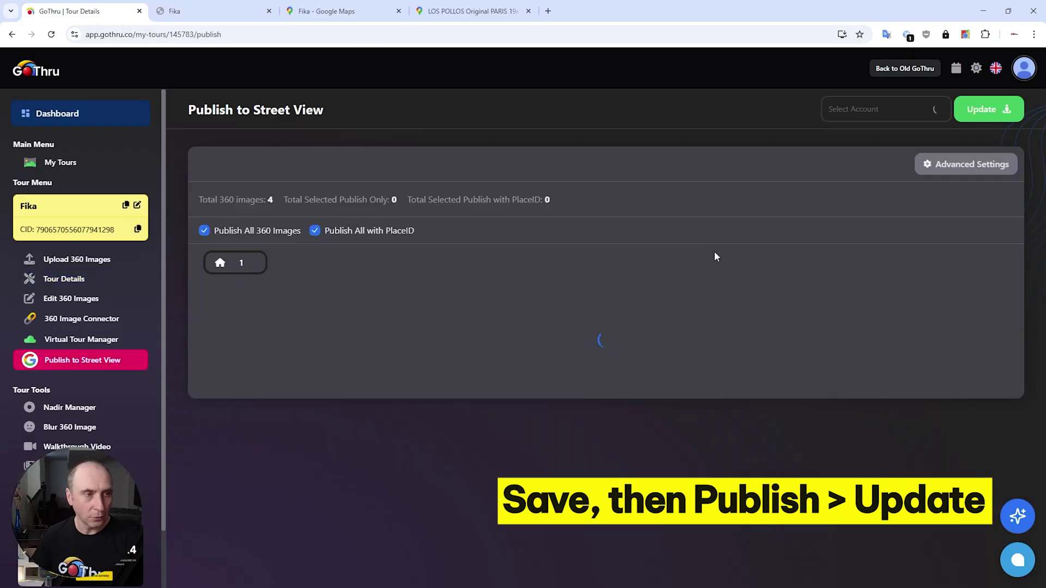
left_click(989, 112)
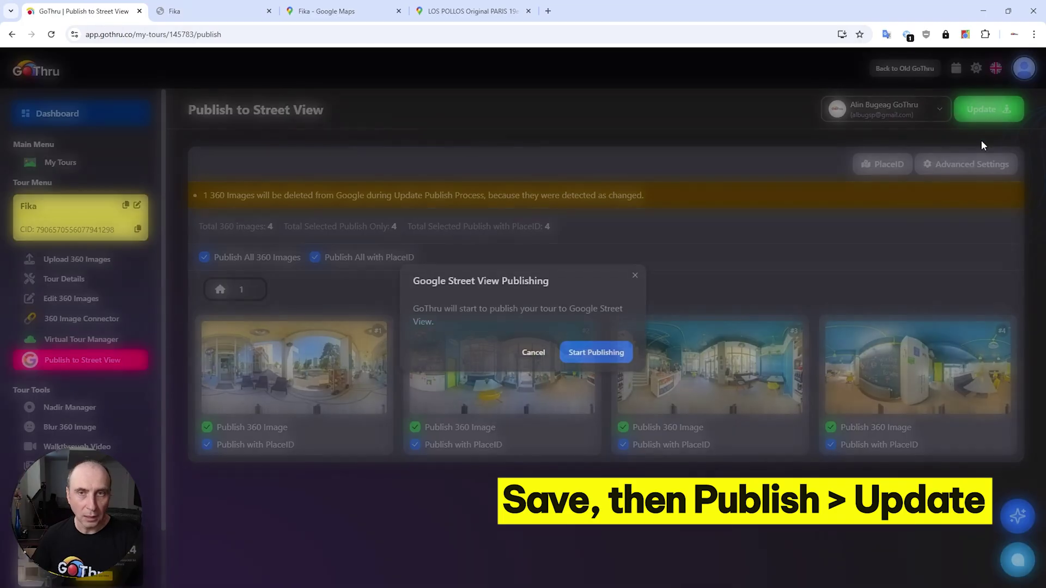
left_click(595, 353)
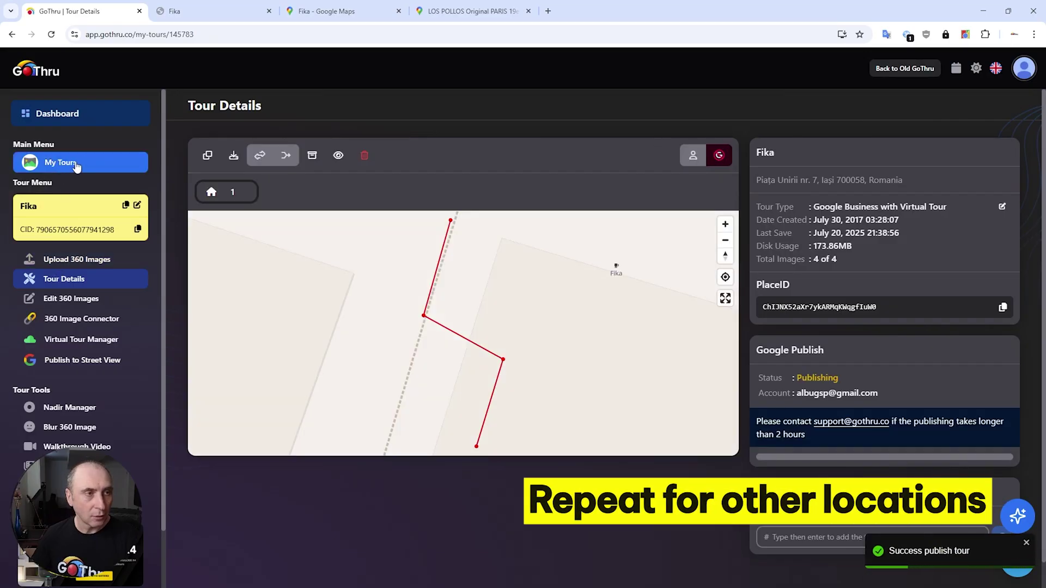
left_click(79, 167)
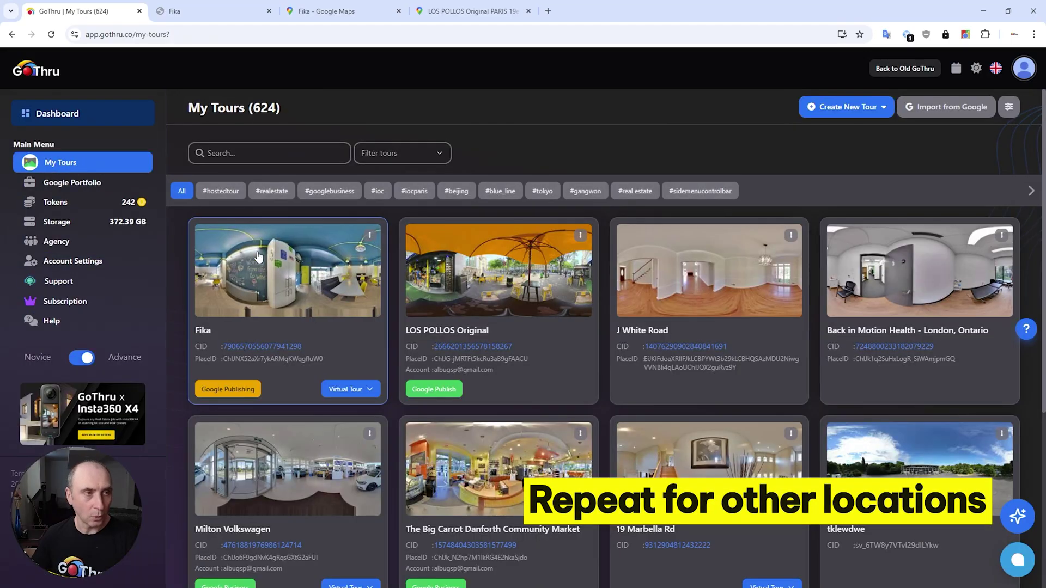
Open LOS POLLOS Original in the 360 Image Connector and rotate image 3's facing direction.
left_click(507, 336)
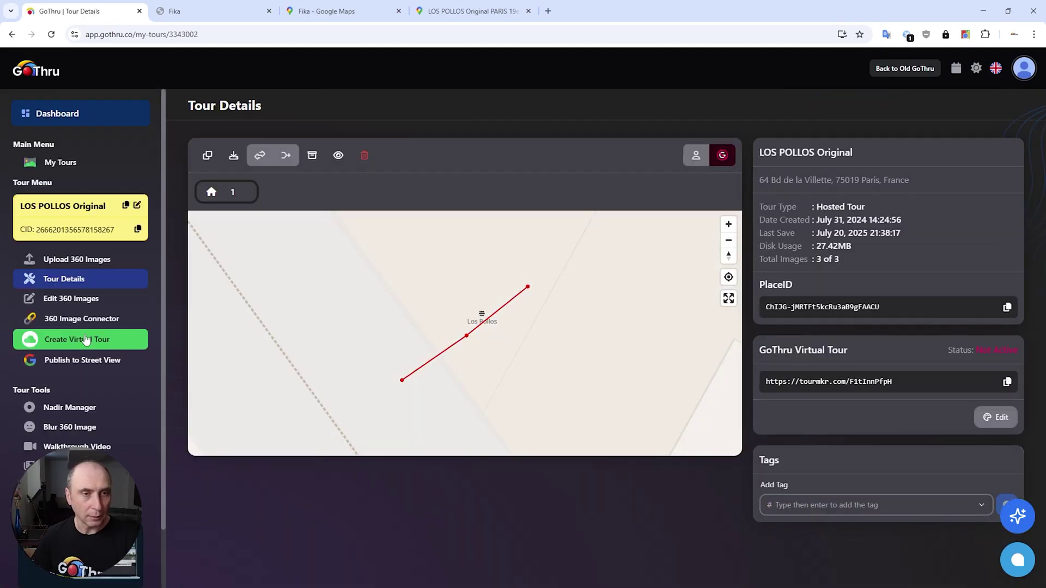
left_click(71, 327)
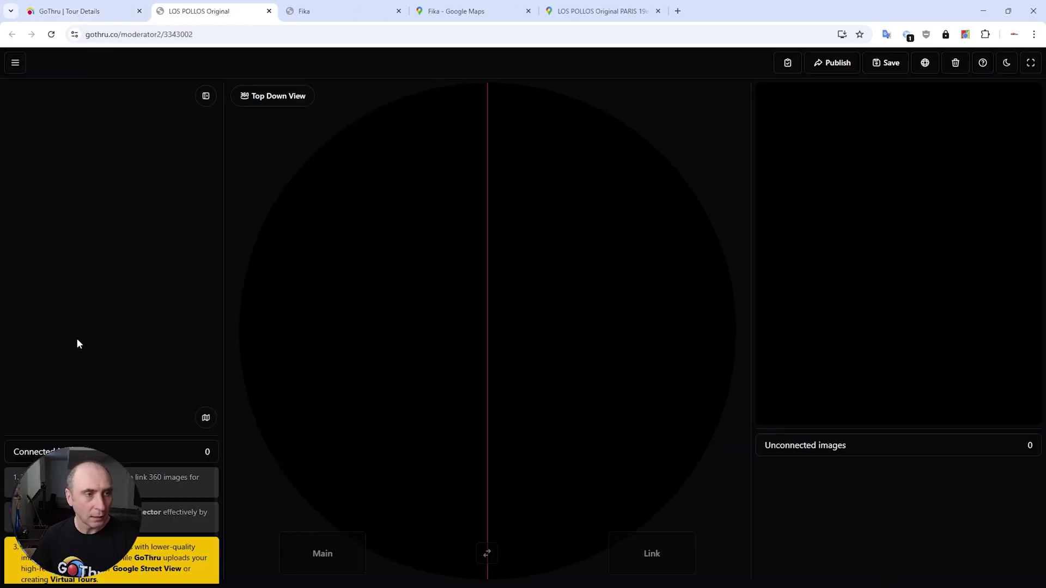
mouse_move(158, 116)
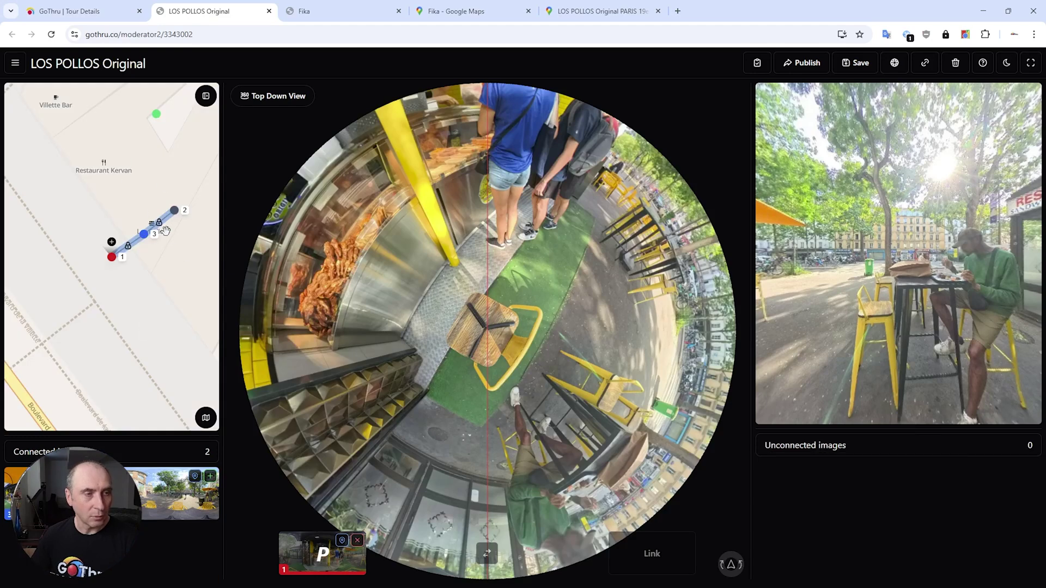
left_click(174, 212)
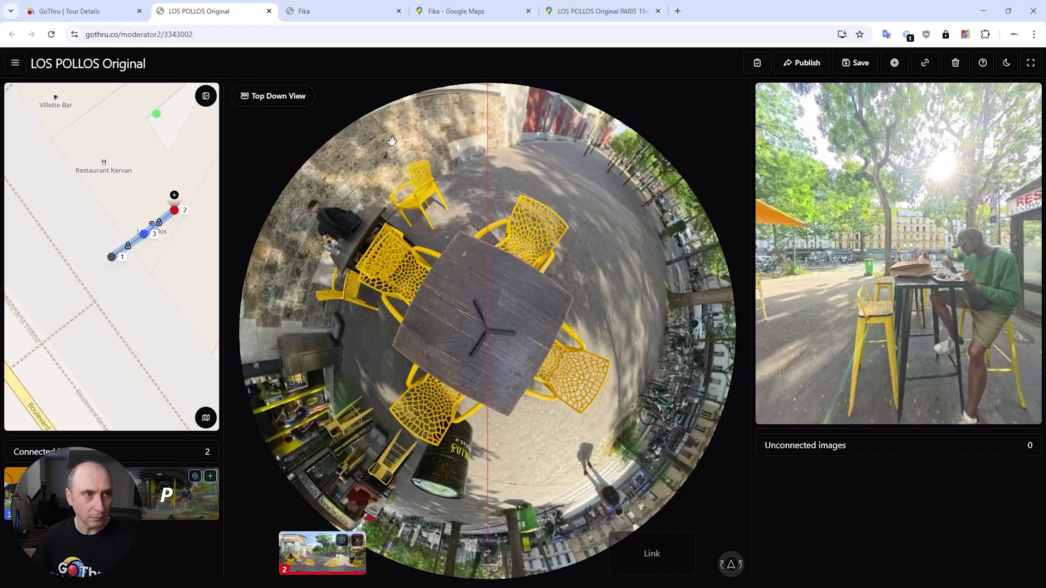
left_click(144, 235)
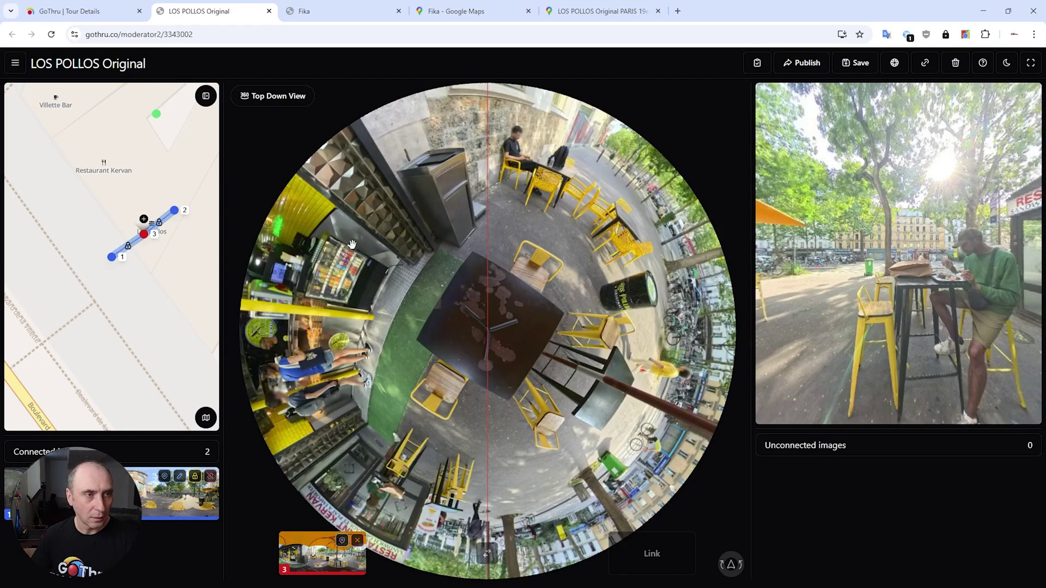
left_click_drag(352, 245, 569, 244)
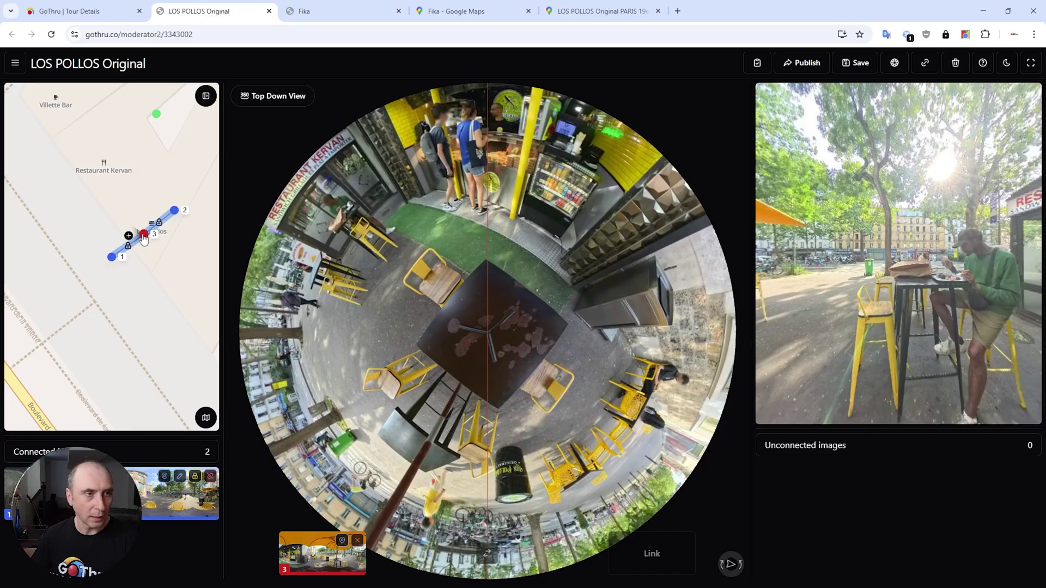
Shift the three tour points up toward the green marker on the map.
left_click_drag(145, 239, 169, 168)
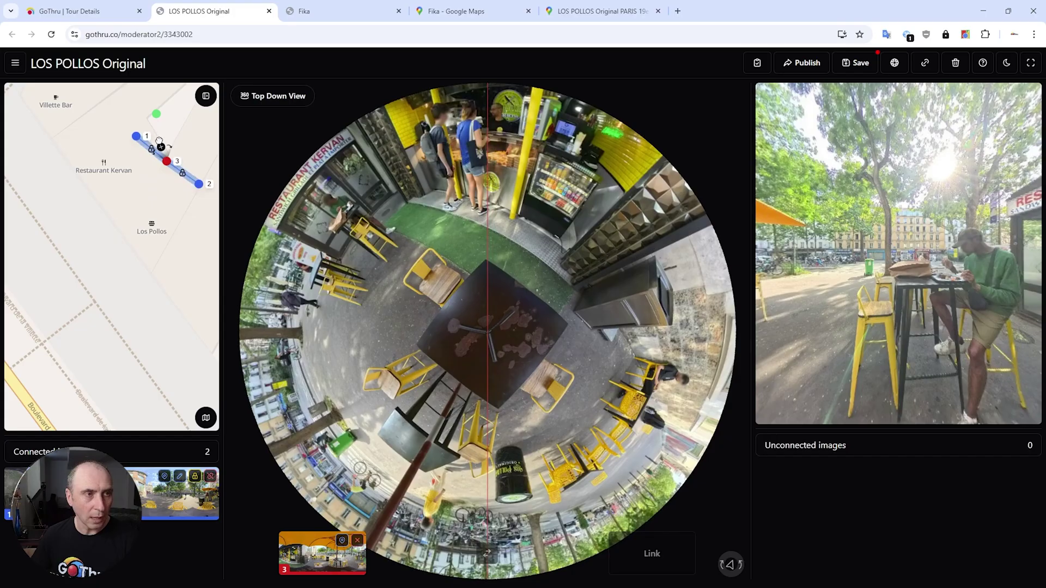
left_click_drag(165, 147, 160, 131)
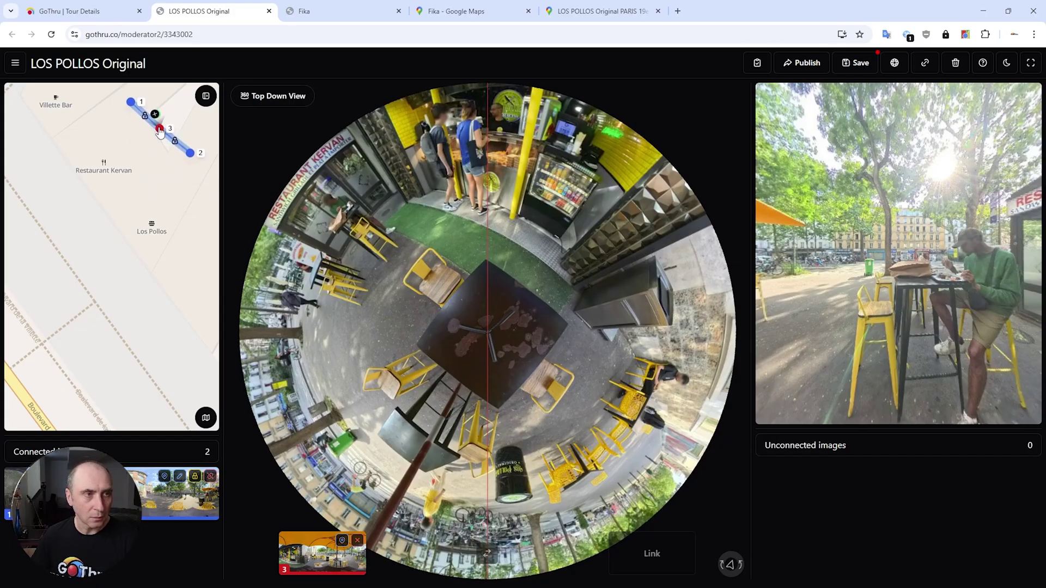
scroll(163, 121, "up", 2)
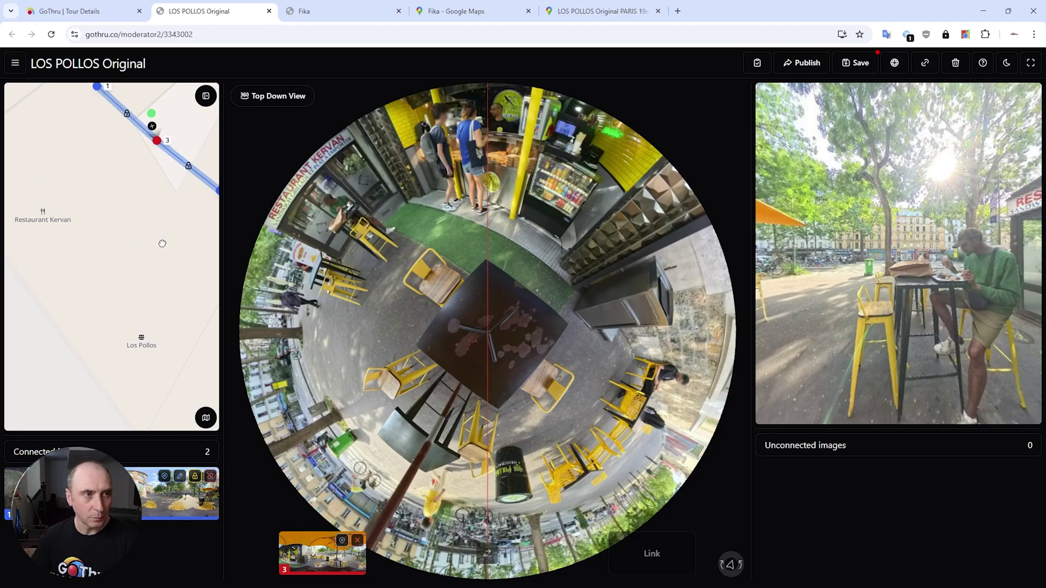
left_click_drag(171, 129, 129, 301)
scroll(101, 281, "up", 2)
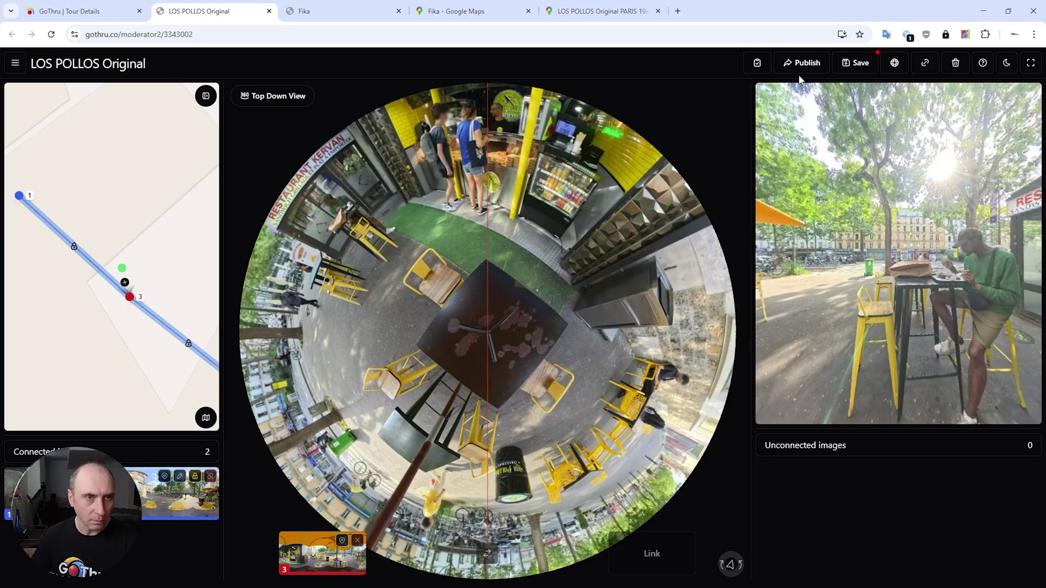
left_click(87, 9)
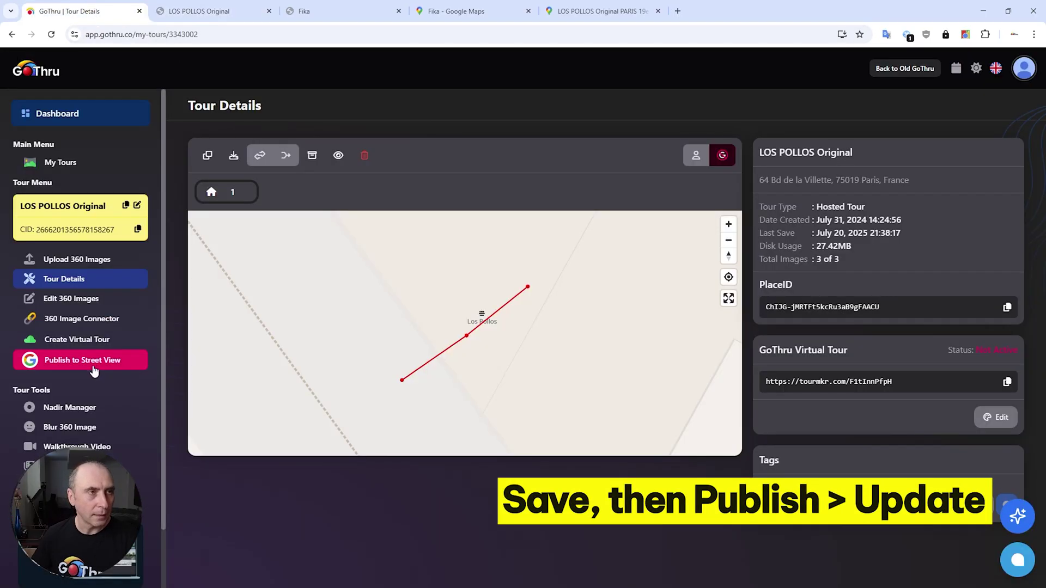
Republish LOS POLLOS Original to Street View with Update and Start Publishing.
left_click(94, 369)
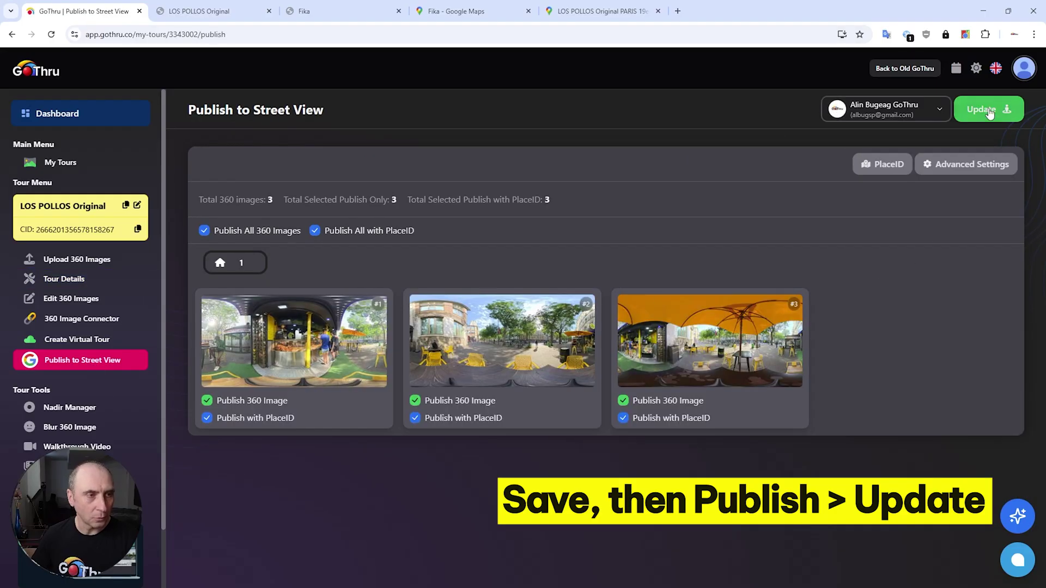
left_click(990, 111)
left_click(597, 353)
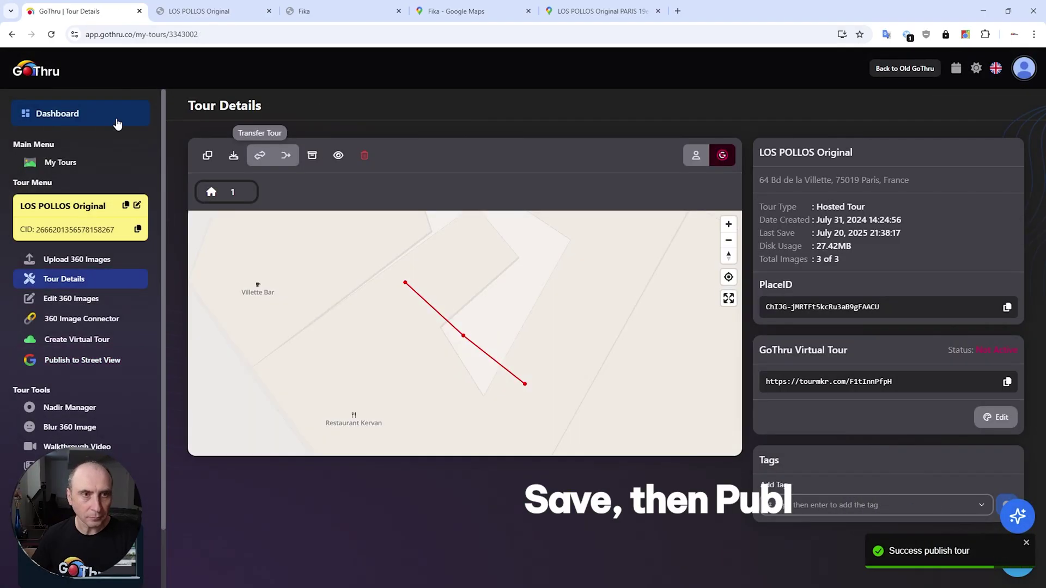
left_click(63, 171)
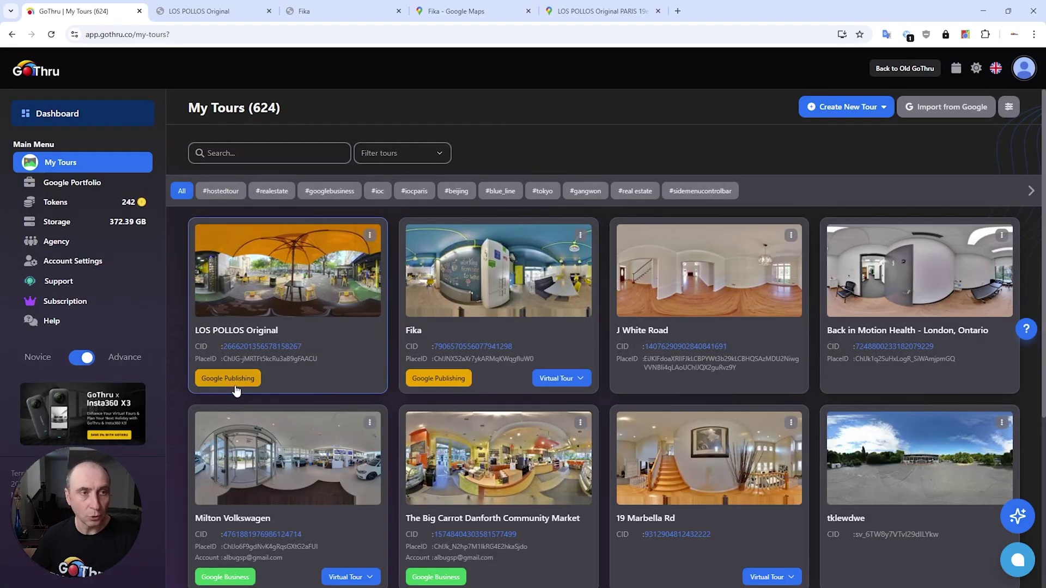
left_click(425, 381)
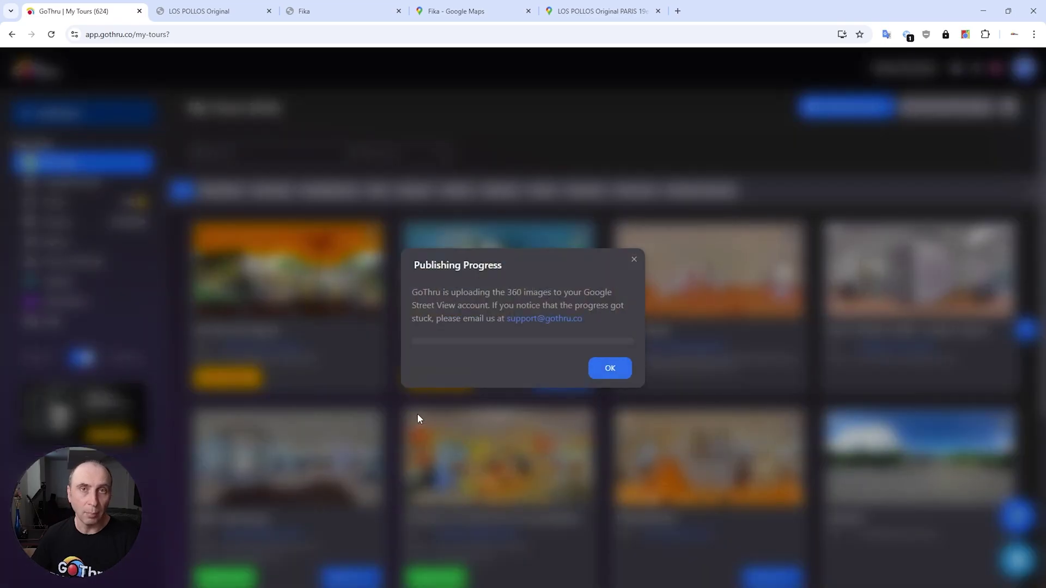
left_click(610, 369)
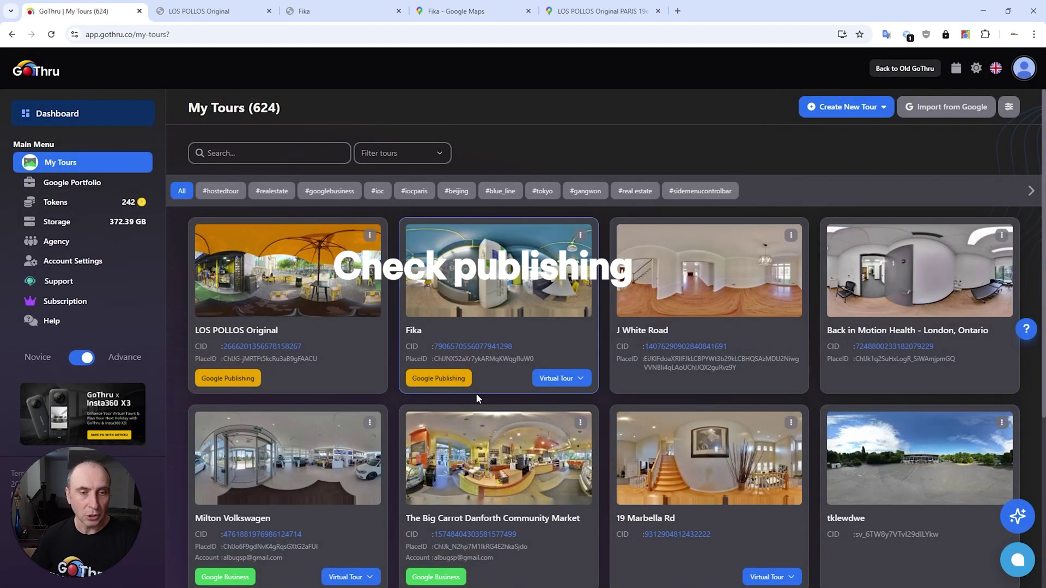
left_click(221, 378)
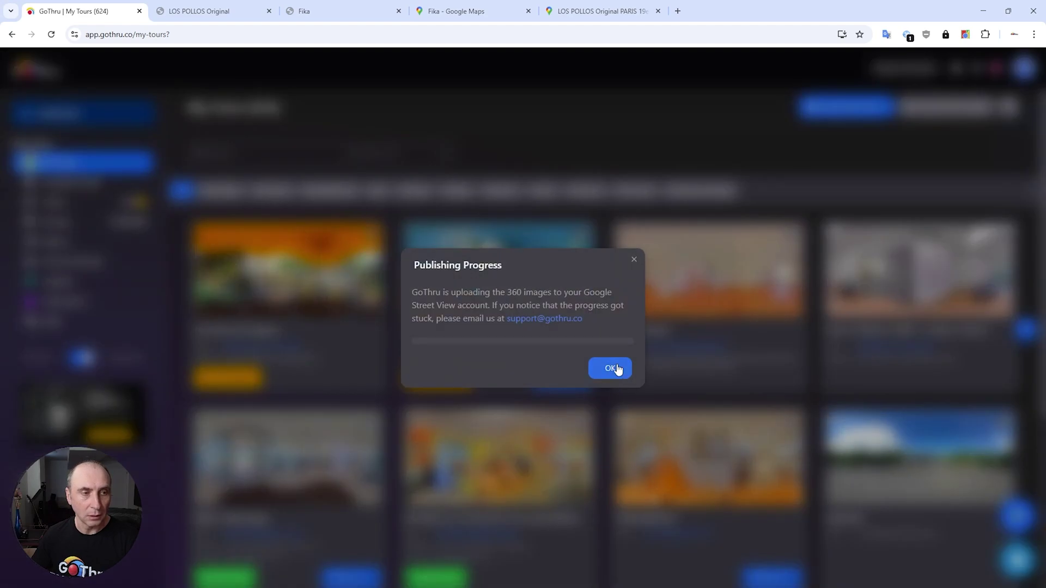
left_click(608, 369)
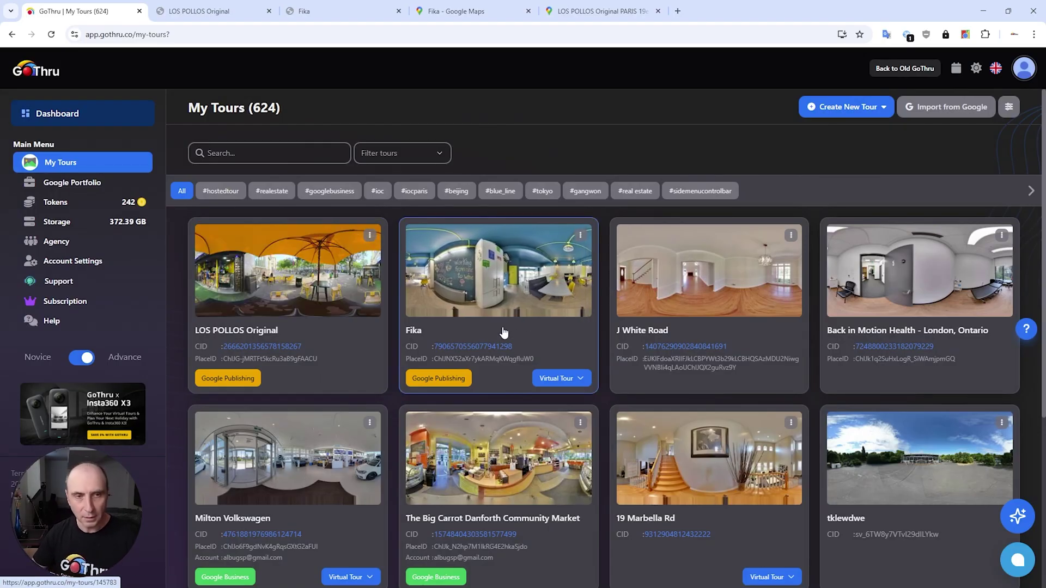
left_click(439, 378)
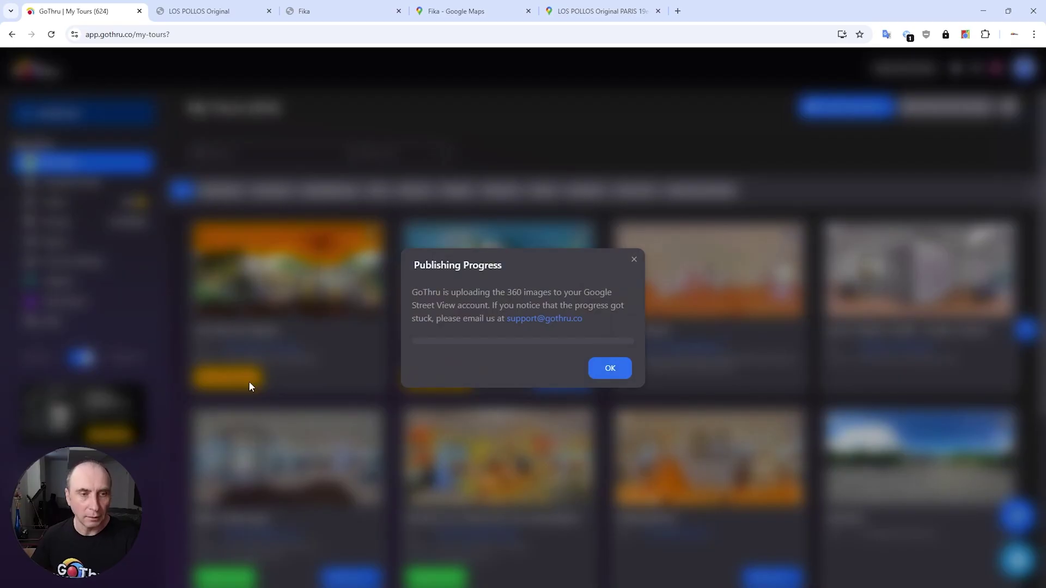
left_click(610, 368)
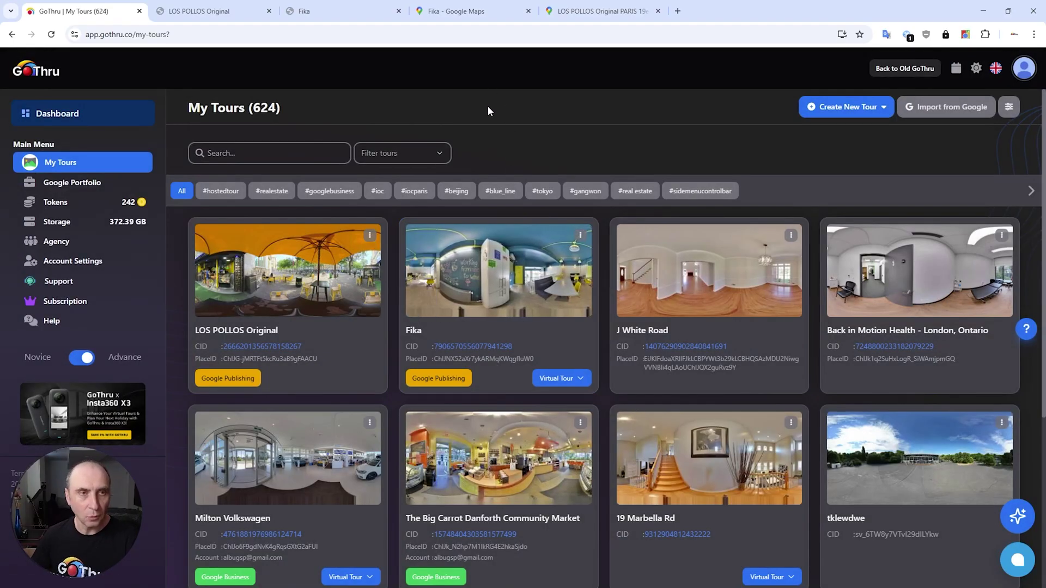
left_click(479, 12)
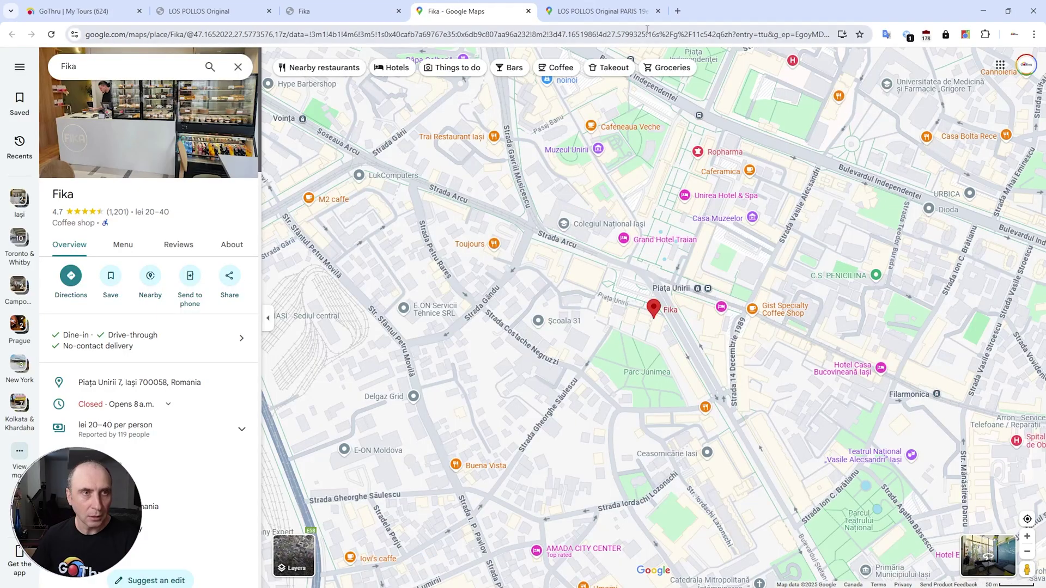
Switch to the LOS POLLOS Original PARIS 19eme Google Maps listing.
left_click(625, 11)
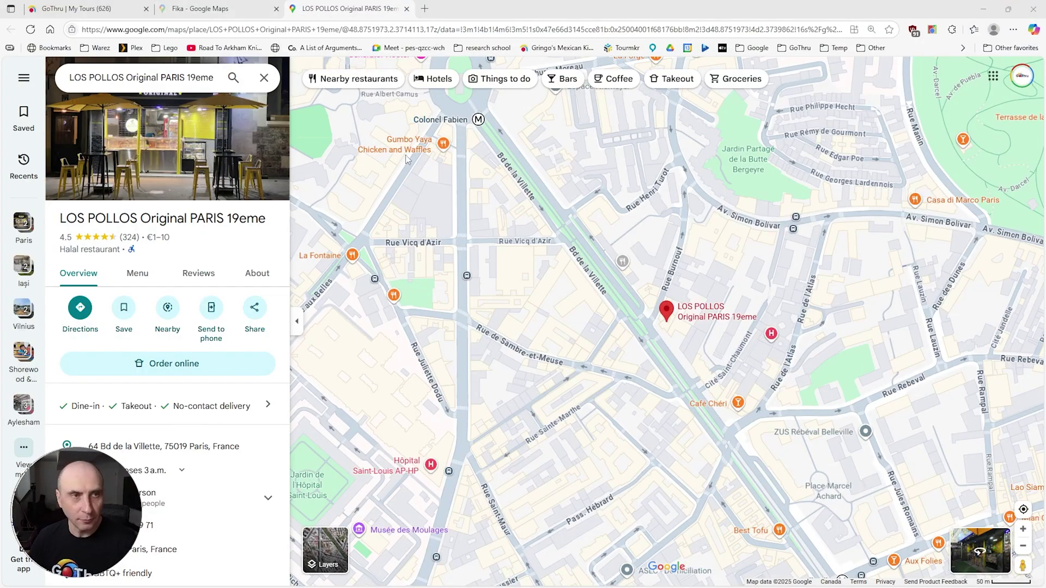
Reload LOS POLLOS's map and look through its Street View panorama from the terrace into the shop.
key("F5")
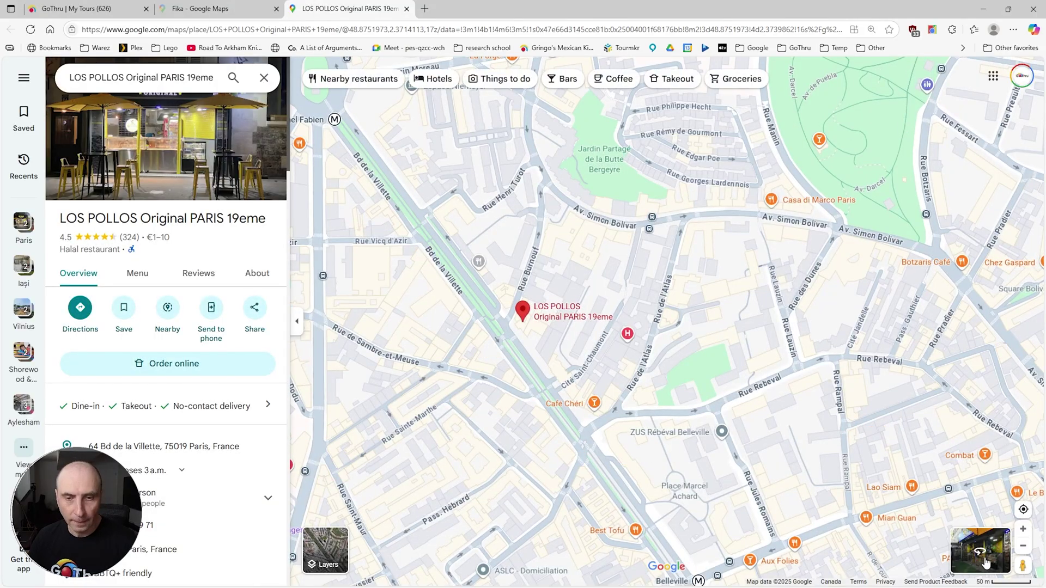
left_click(982, 554)
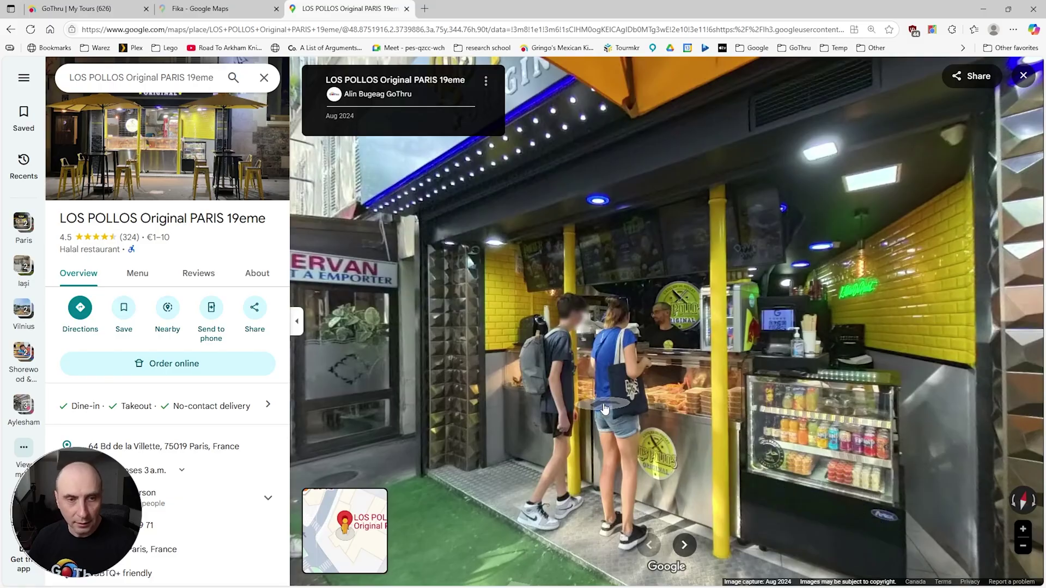
left_click(218, 8)
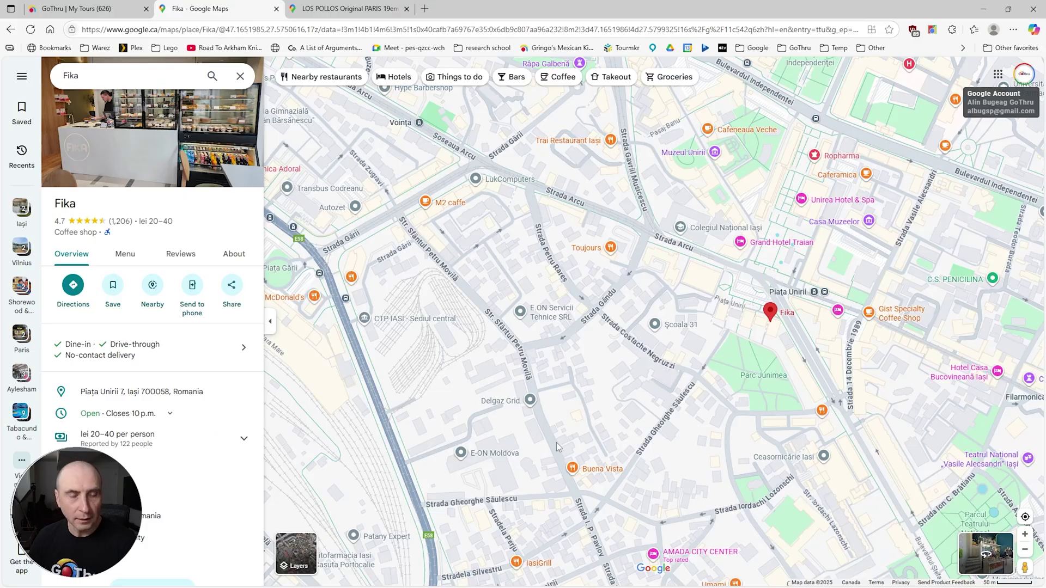
left_click(343, 8)
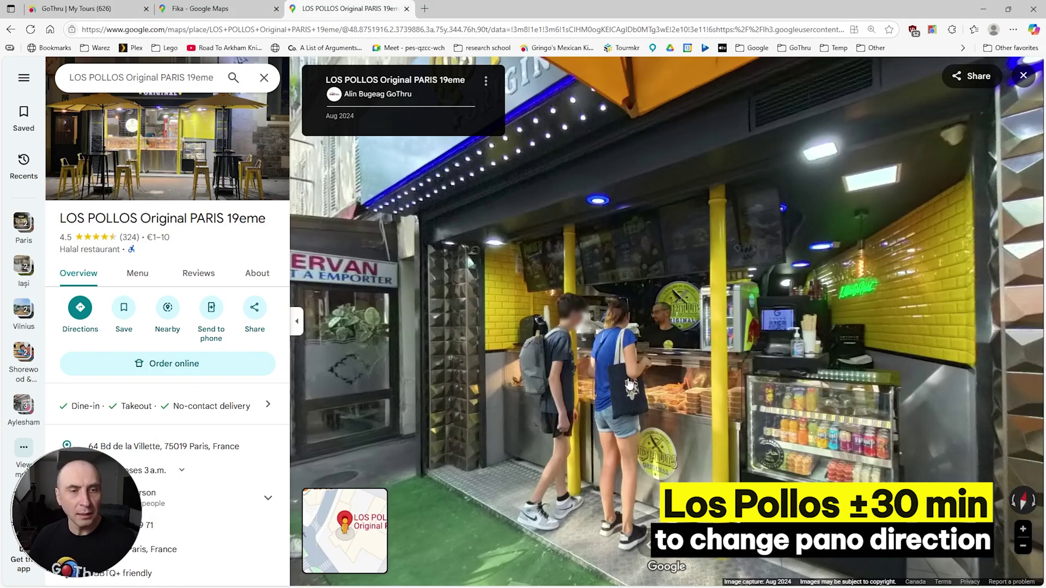
left_click_drag(630, 384, 321, 426)
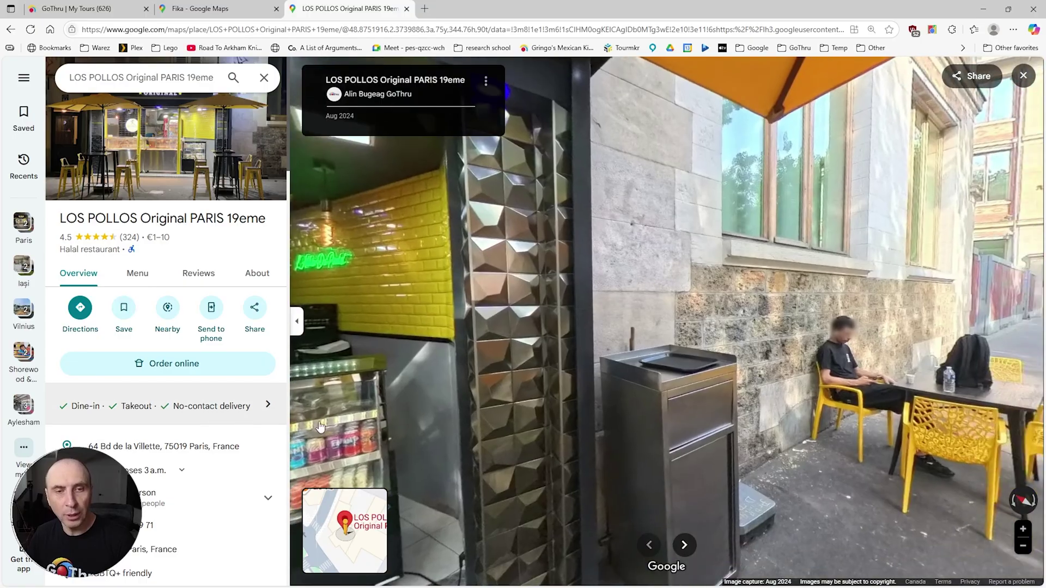
left_click(491, 409)
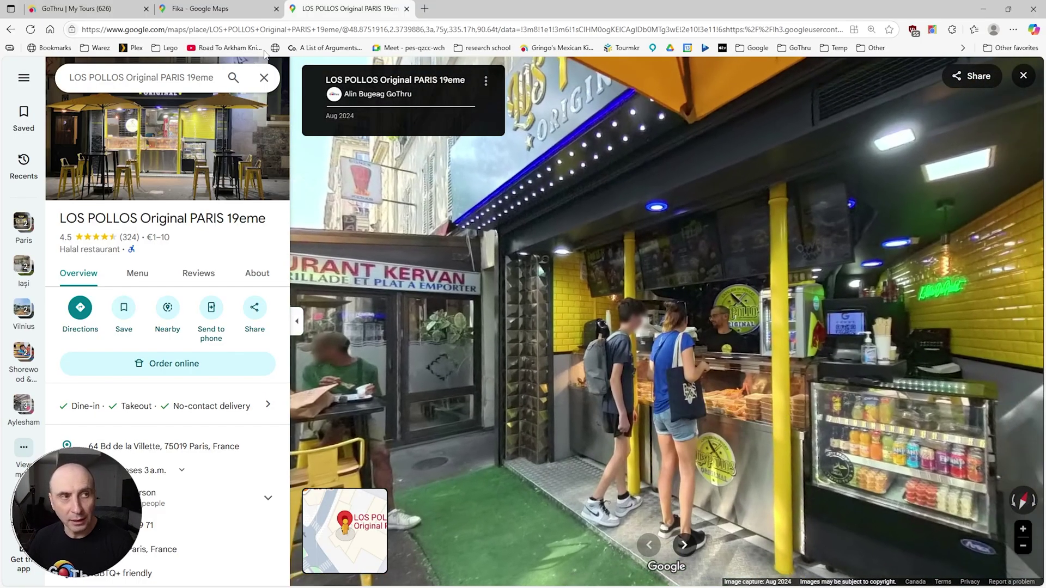
left_click(229, 18)
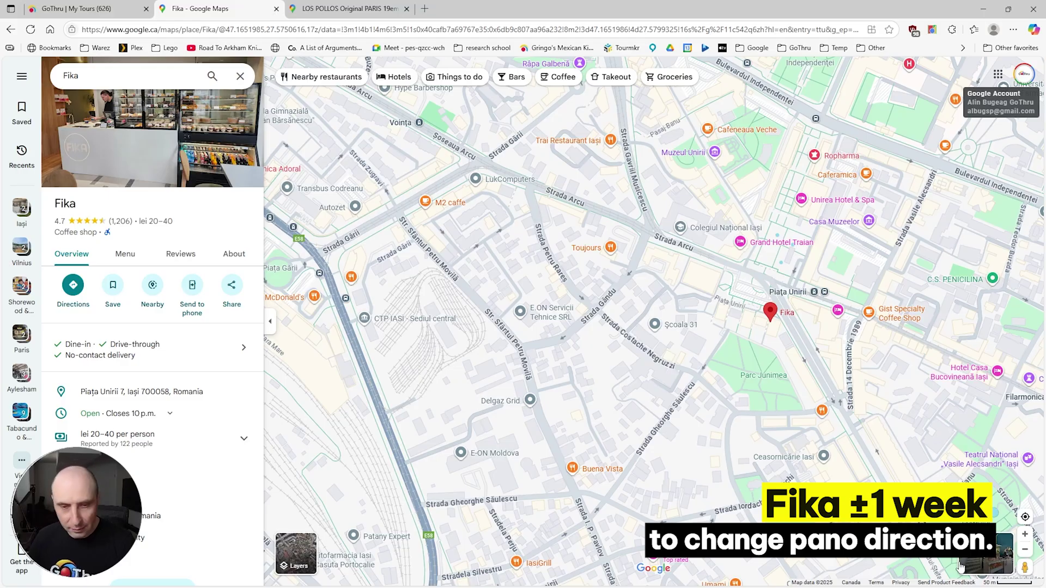
View Fika's Street View panorama from beside the counter, then return to GoThru.
left_click(984, 561)
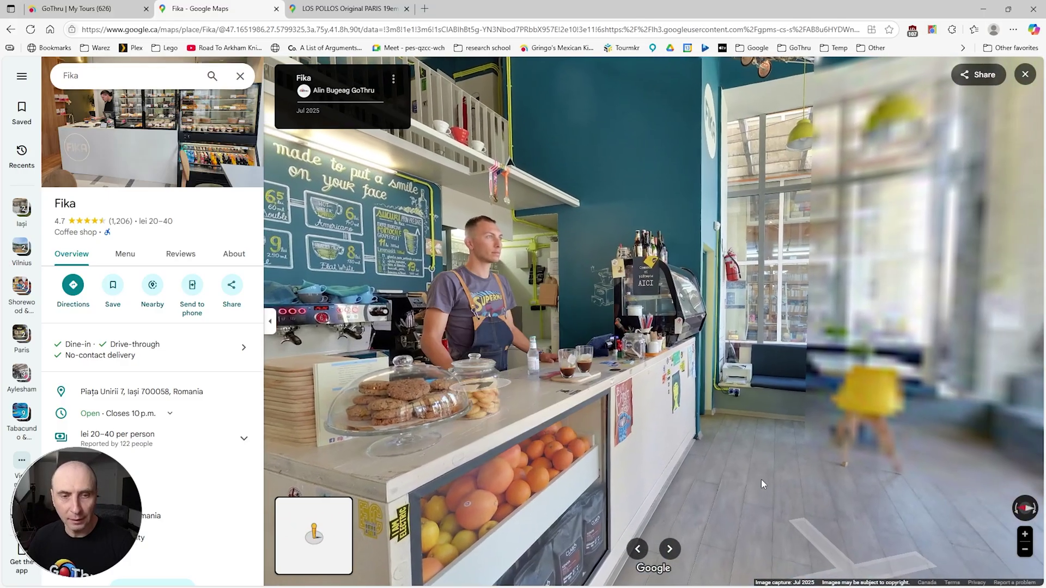
left_click(828, 494)
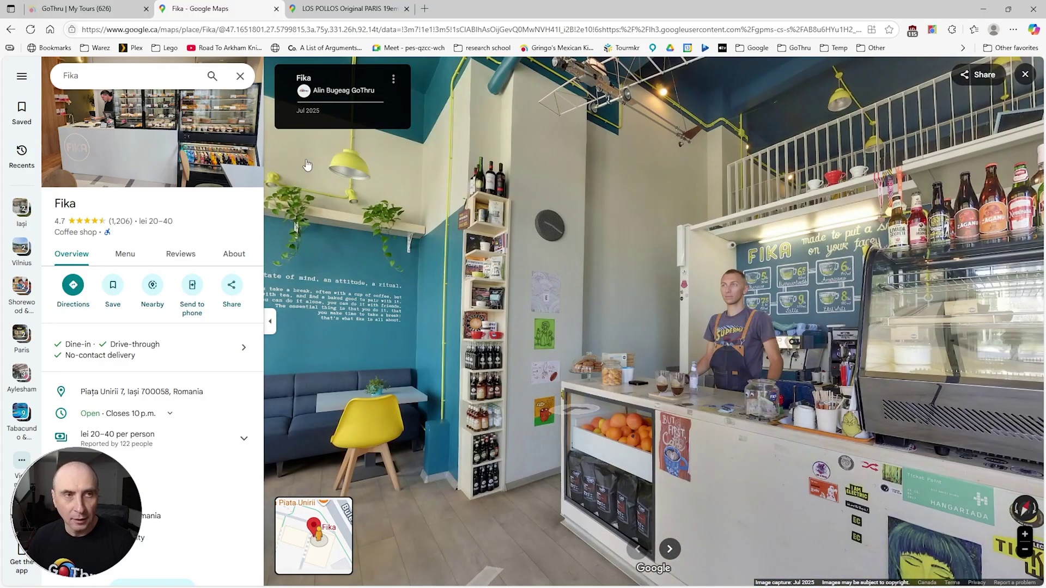
left_click(125, 13)
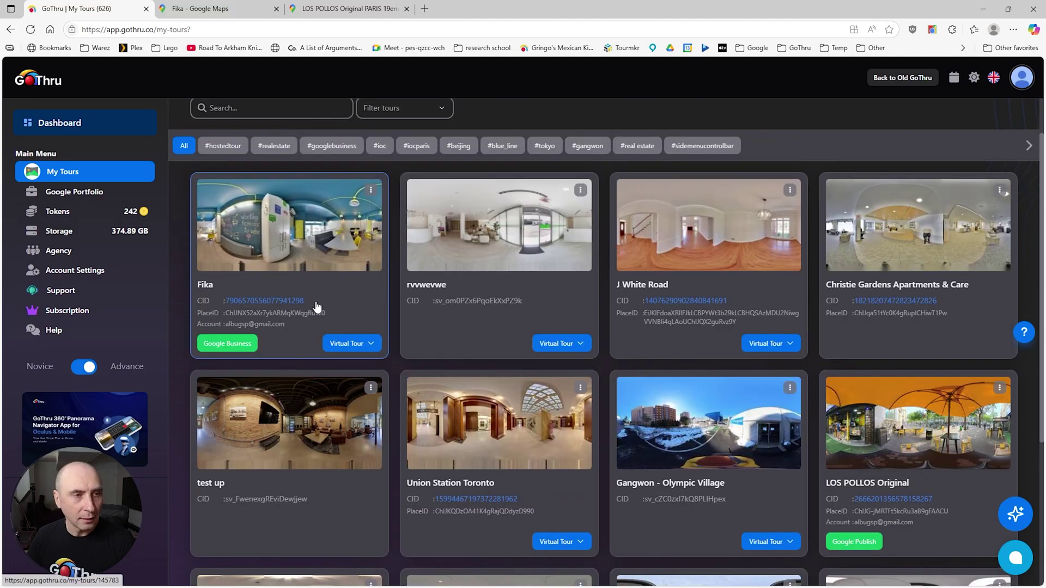
Open the Fika tour in the 360 Image Connector and shift its route on the enlarged map.
left_click(292, 288)
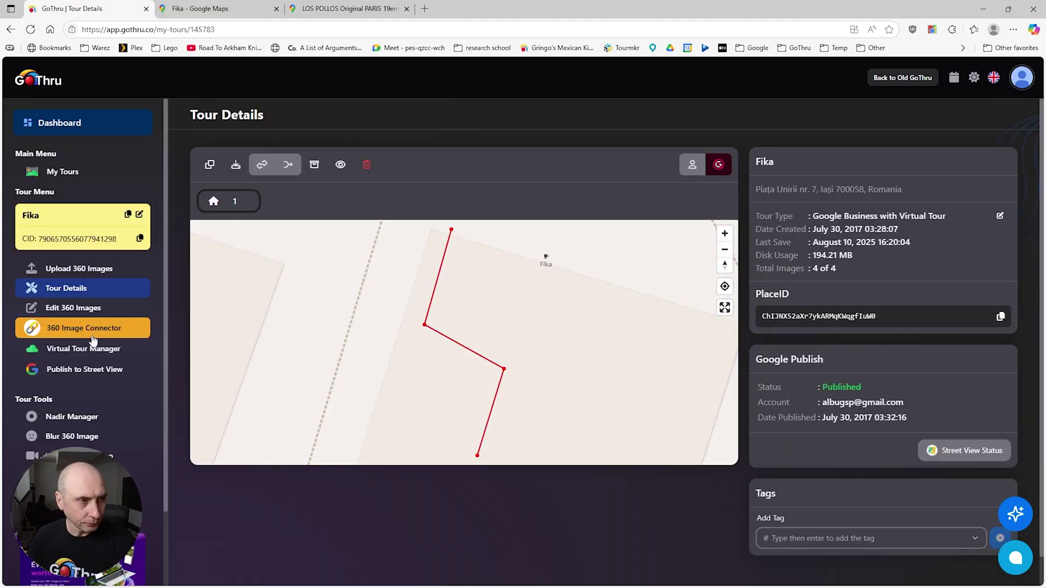
left_click(94, 337)
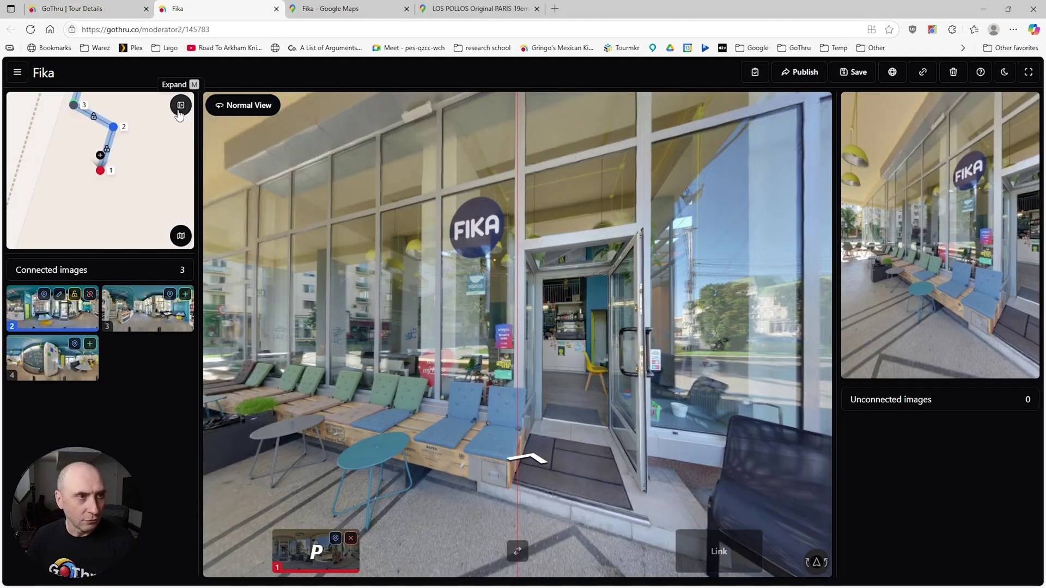
left_click(180, 106)
scroll(224, 255, "up", 3)
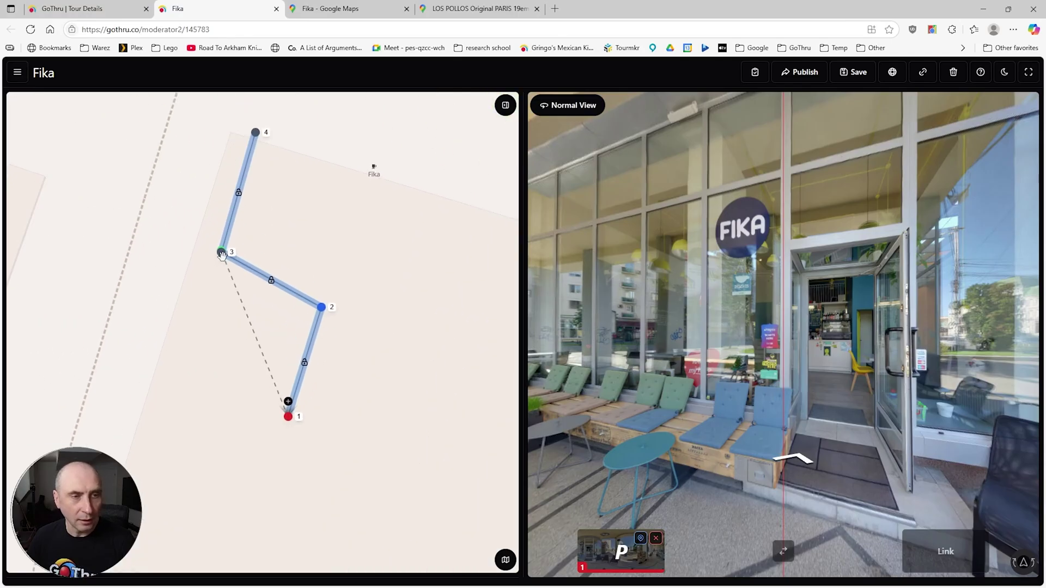
left_click_drag(222, 257, 181, 266)
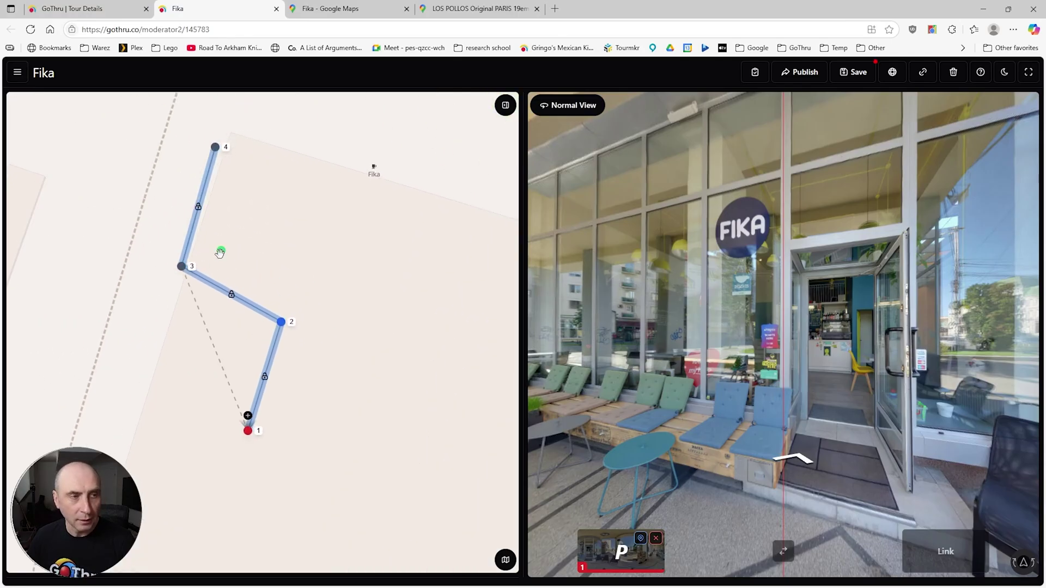
Turn interior image 3's view toward the counter, then return to the Fika Street View.
left_click(182, 267)
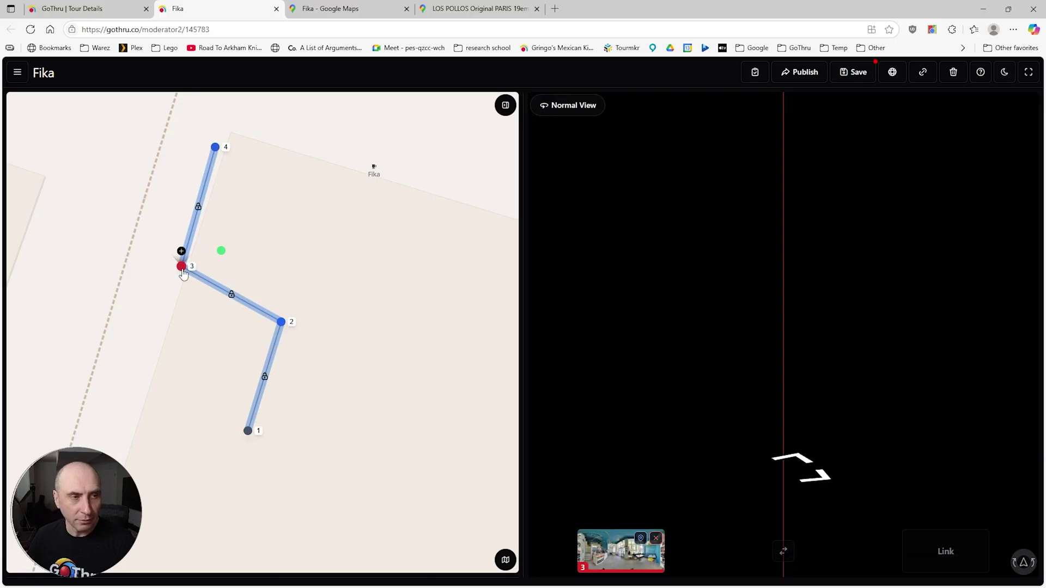
left_click_drag(670, 313, 479, 316)
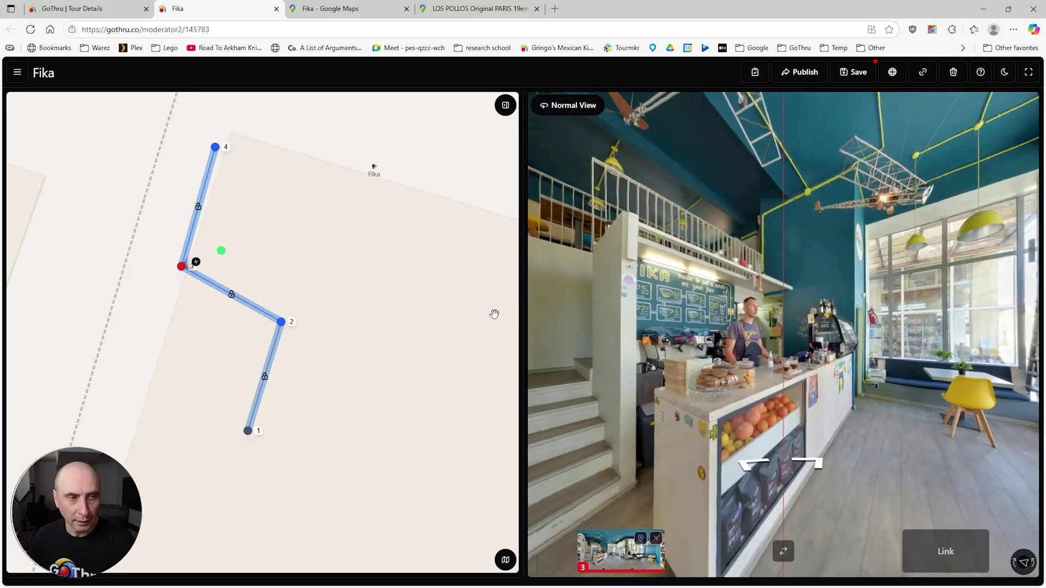
left_click(339, 12)
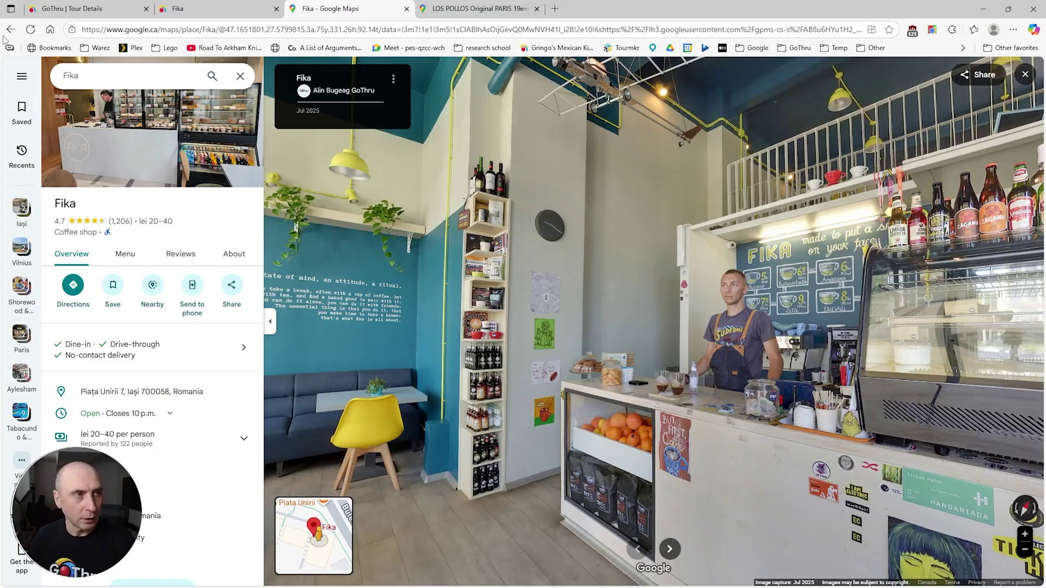
Reload Fika's Street View, check the start view faces the counter, then exit to the map.
left_click(314, 536)
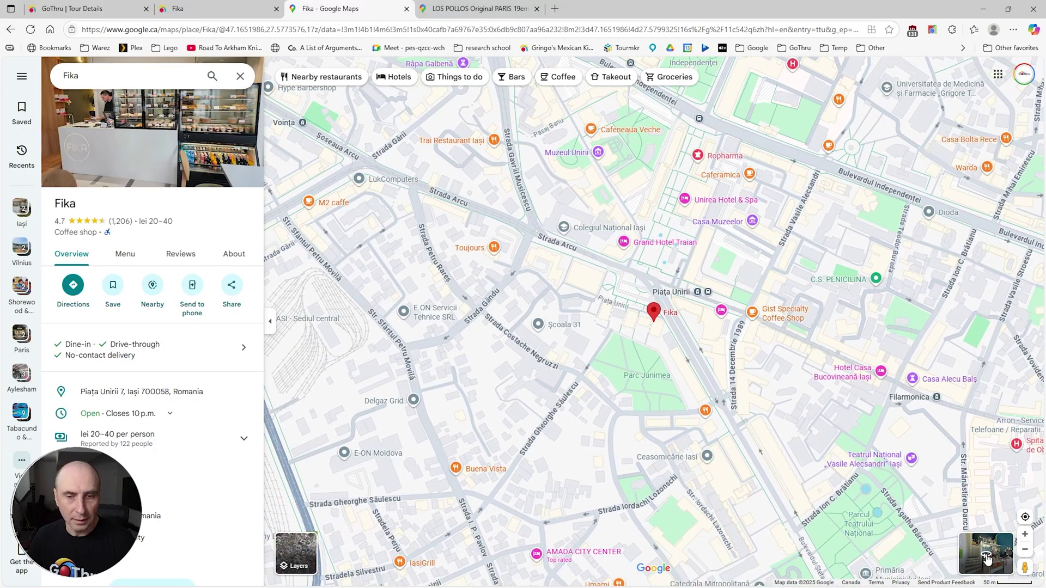
left_click(988, 558)
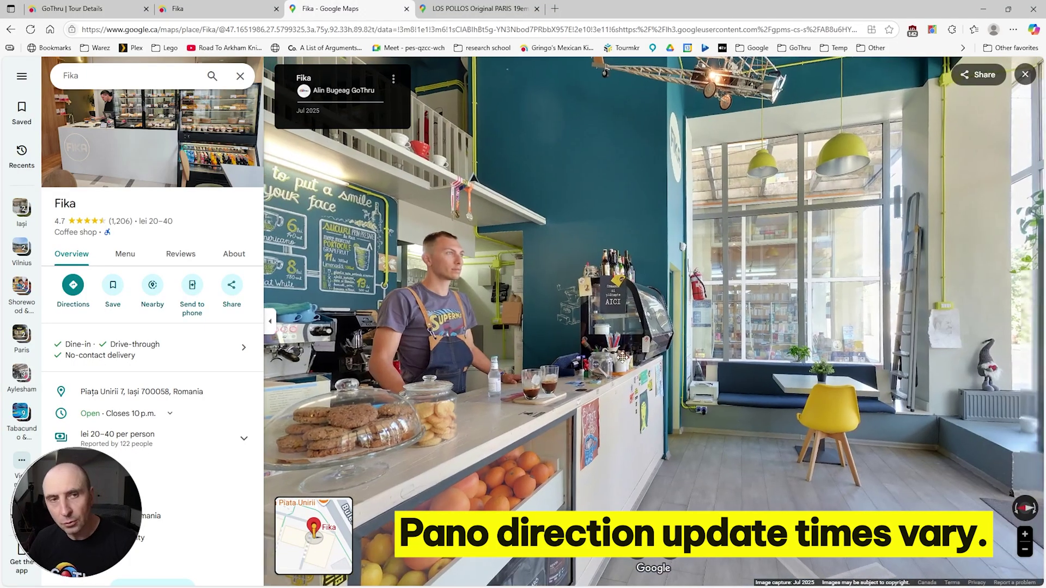
left_click_drag(622, 357, 679, 360)
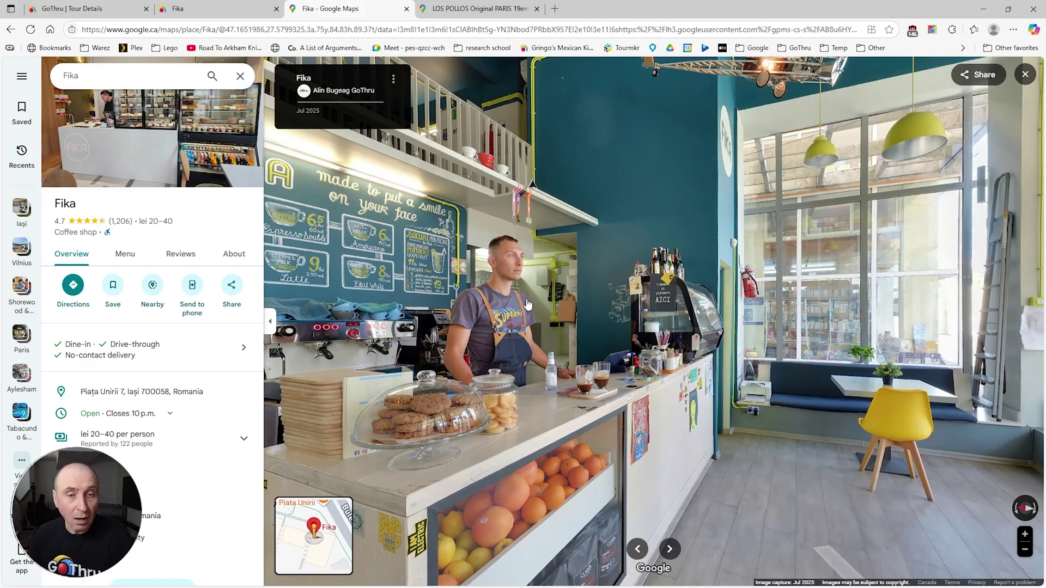
left_click_drag(656, 348, 618, 353)
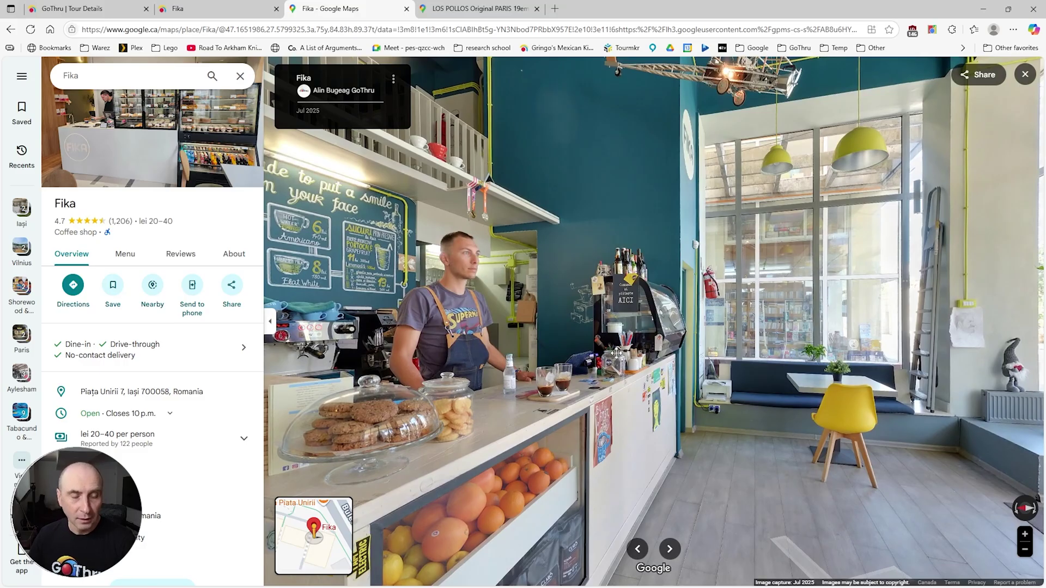
left_click_drag(616, 353, 617, 353)
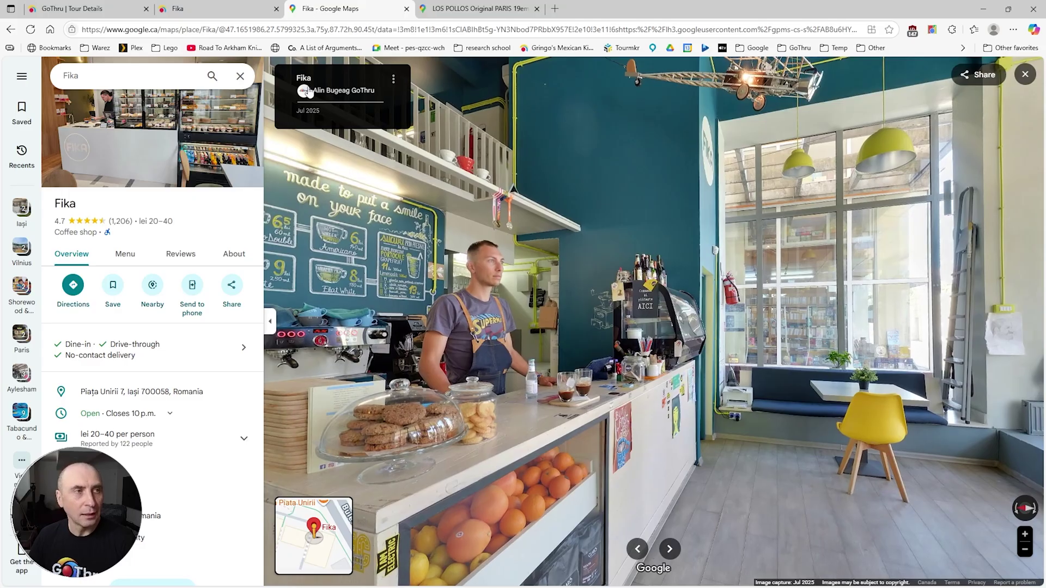
left_click(11, 29)
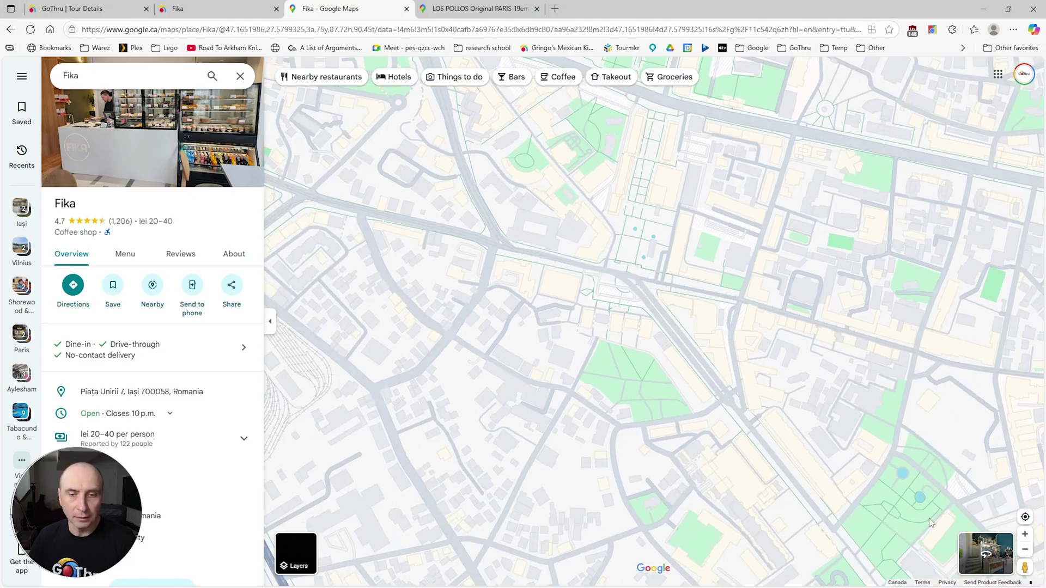